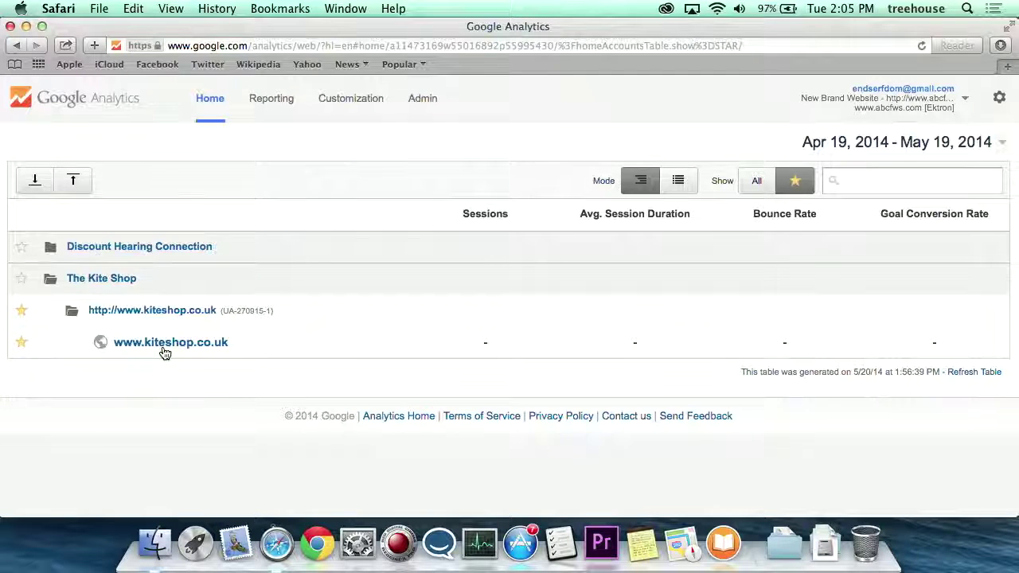
{"action": "left_click", "coordinate": [164, 349]}
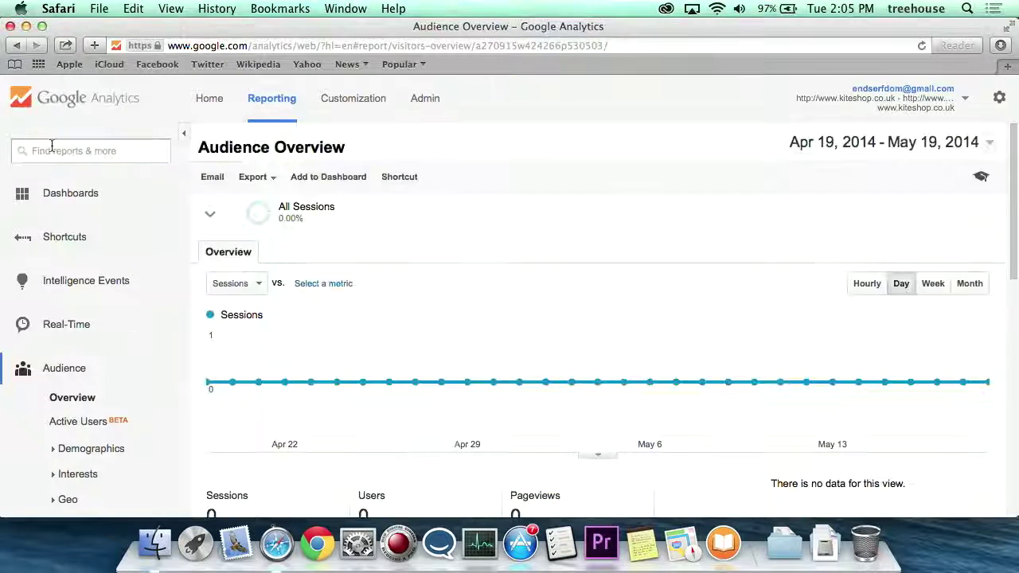
{"action": "left_click", "coordinate": [207, 104]}
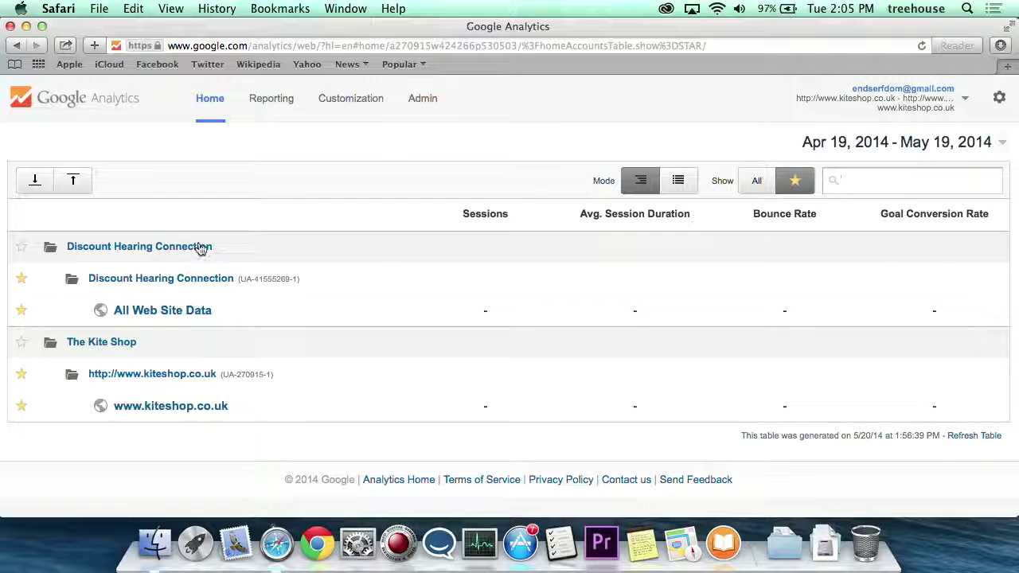
{"action": "left_click", "coordinate": [250, 246]}
{"action": "left_click", "coordinate": [236, 279]}
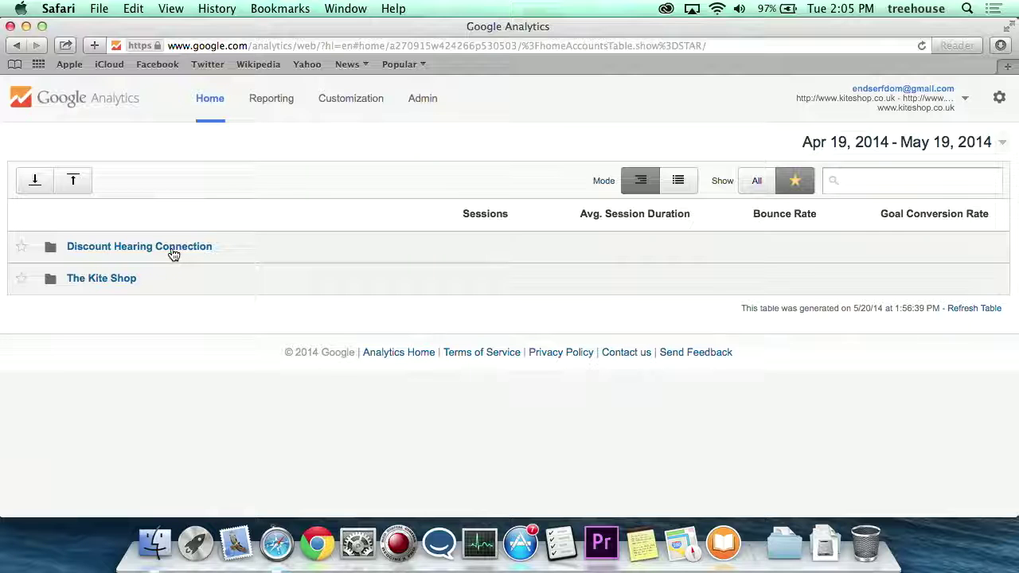
{"action": "left_click", "coordinate": [109, 281]}
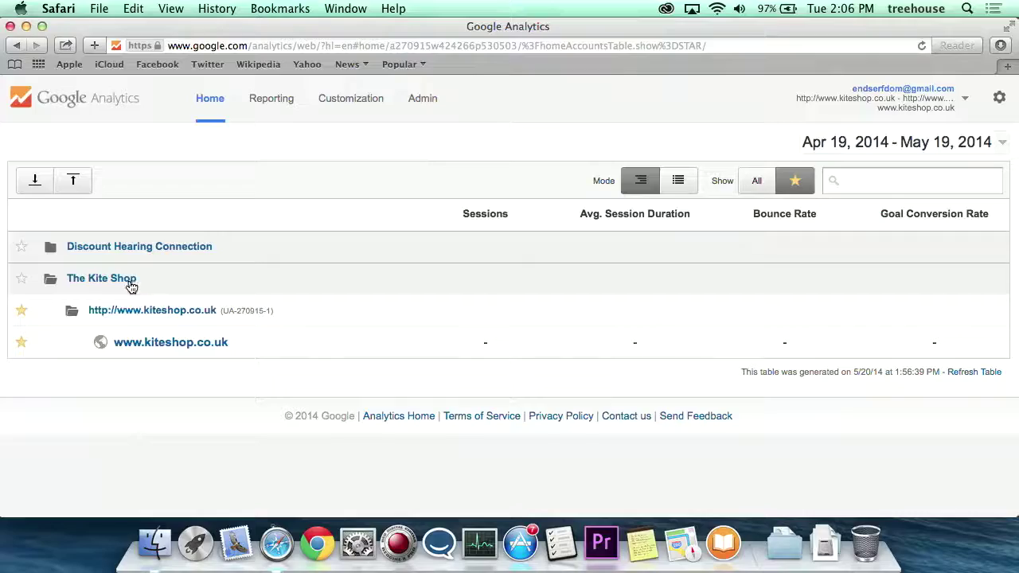
{"action": "left_click", "coordinate": [169, 346]}
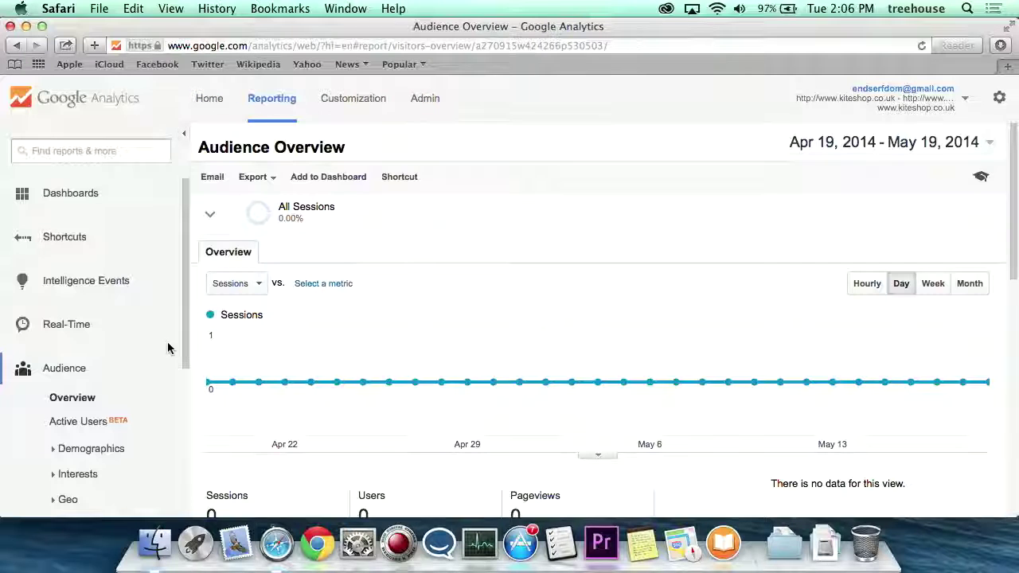
{"action": "left_click", "coordinate": [799, 143]}
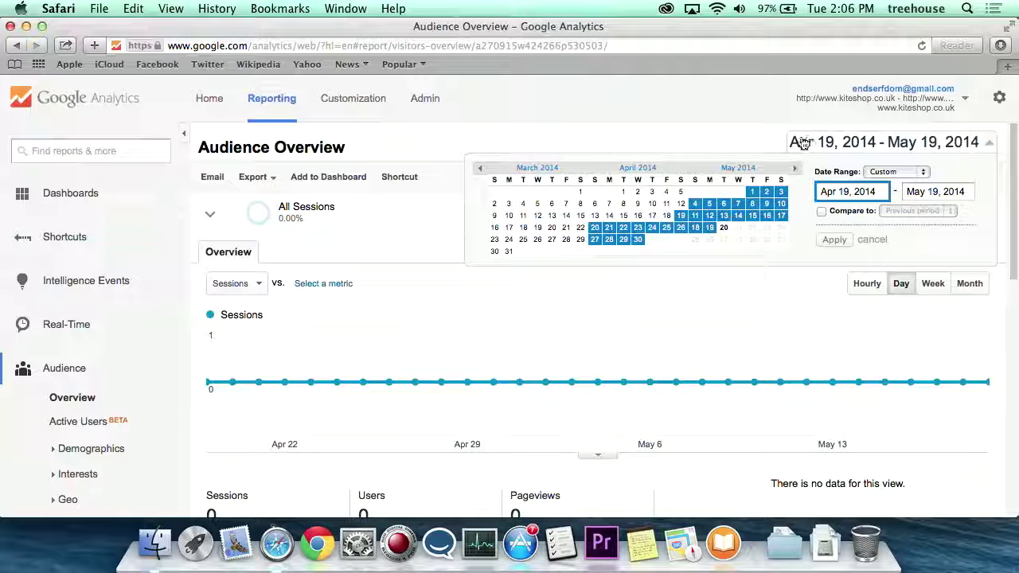
{"action": "right_click", "coordinate": [865, 192]}
{"action": "key", "text": "Escape"}
{"action": "right_click", "coordinate": [882, 193]}
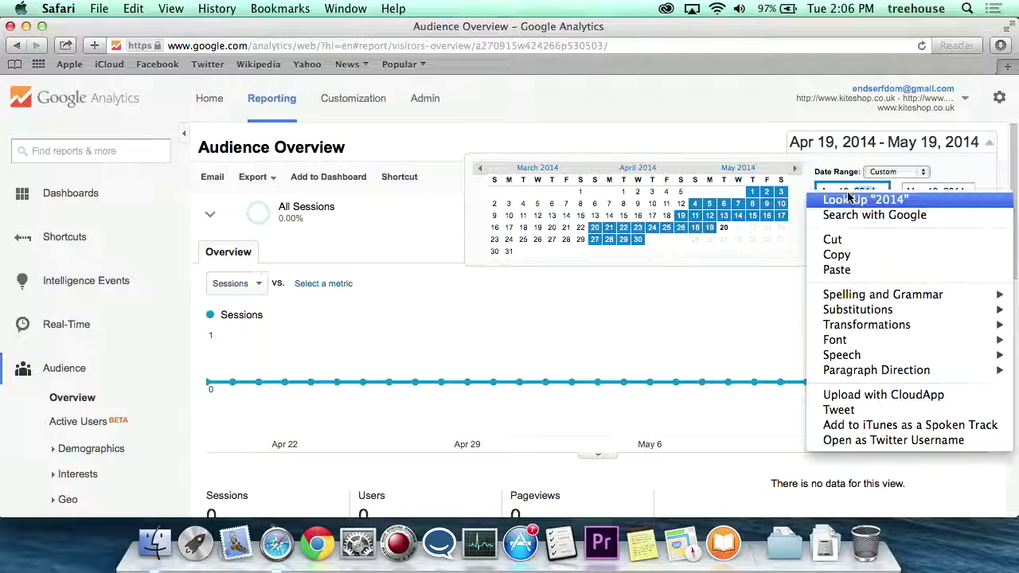
{"action": "left_click", "coordinate": [836, 188]}
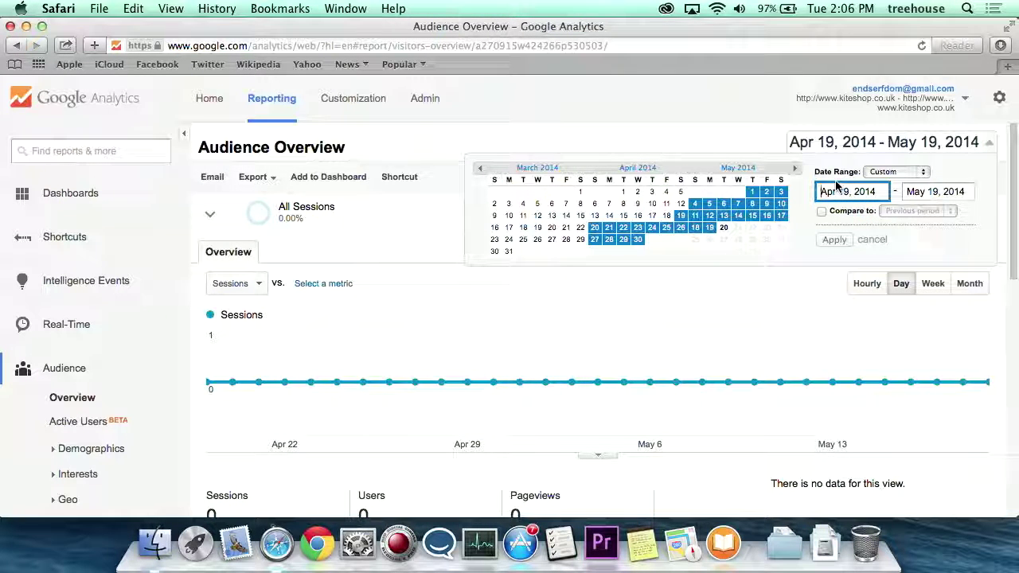
{"action": "triple_click", "coordinate": [836, 188]}
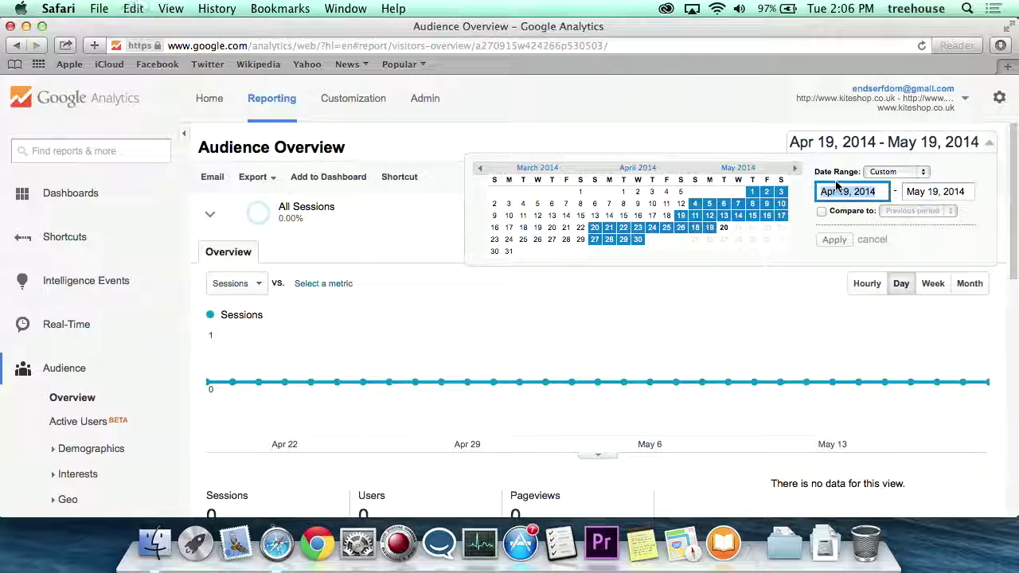
{"action": "left_click", "coordinate": [905, 144]}
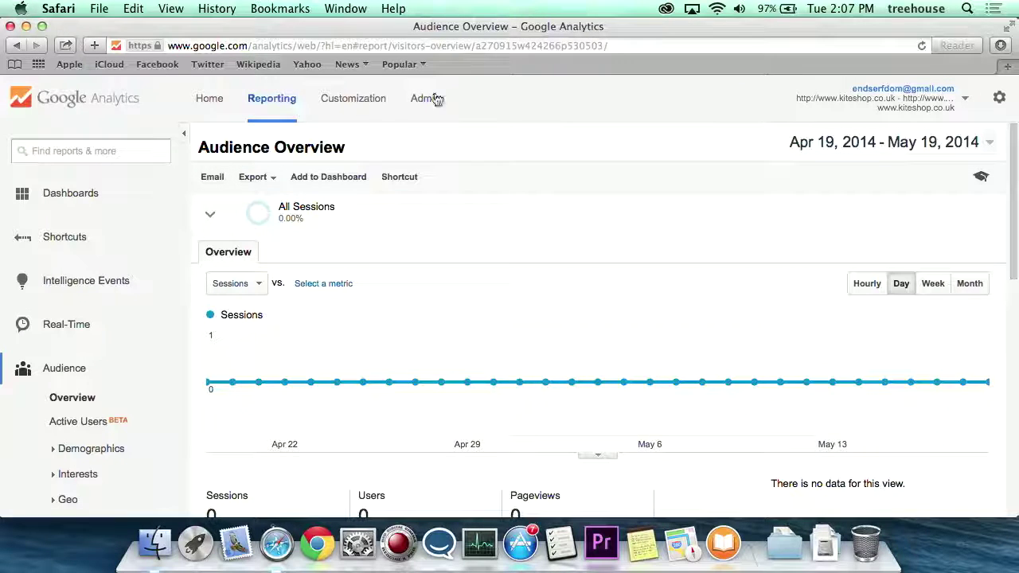
Review the account list, the kite shop view's report and The Kite Shop's administration settings, ending on the Audience Overview report.
{"action": "left_click", "coordinate": [223, 99]}
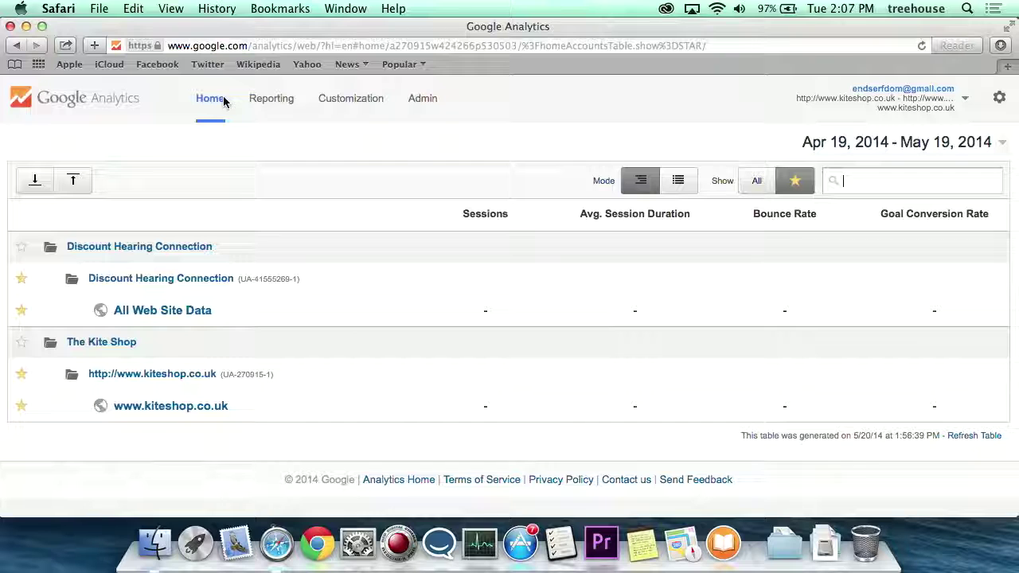
{"action": "left_click", "coordinate": [151, 408]}
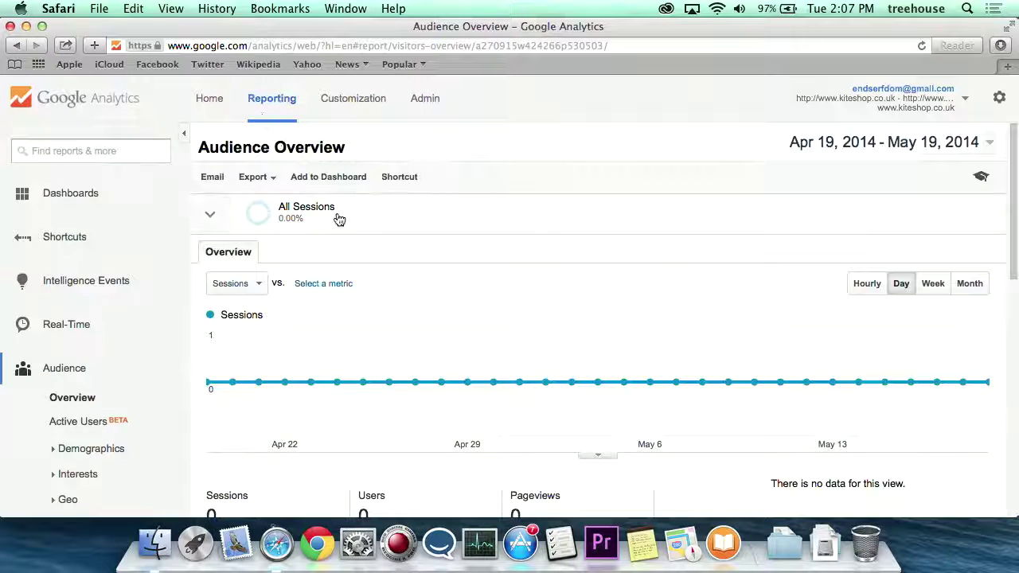
{"action": "mouse_move", "coordinate": [337, 220]}
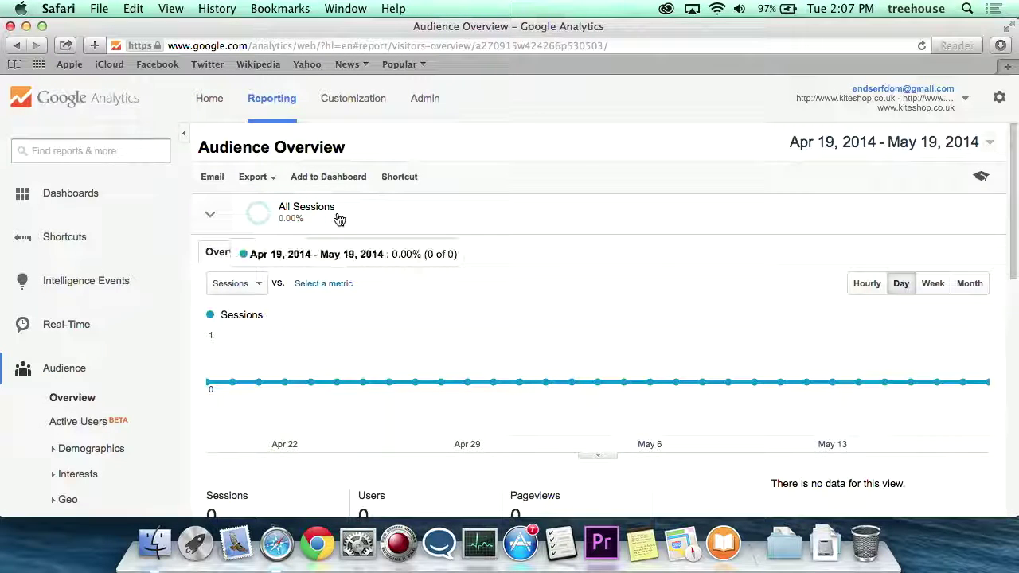
{"action": "left_click", "coordinate": [430, 103]}
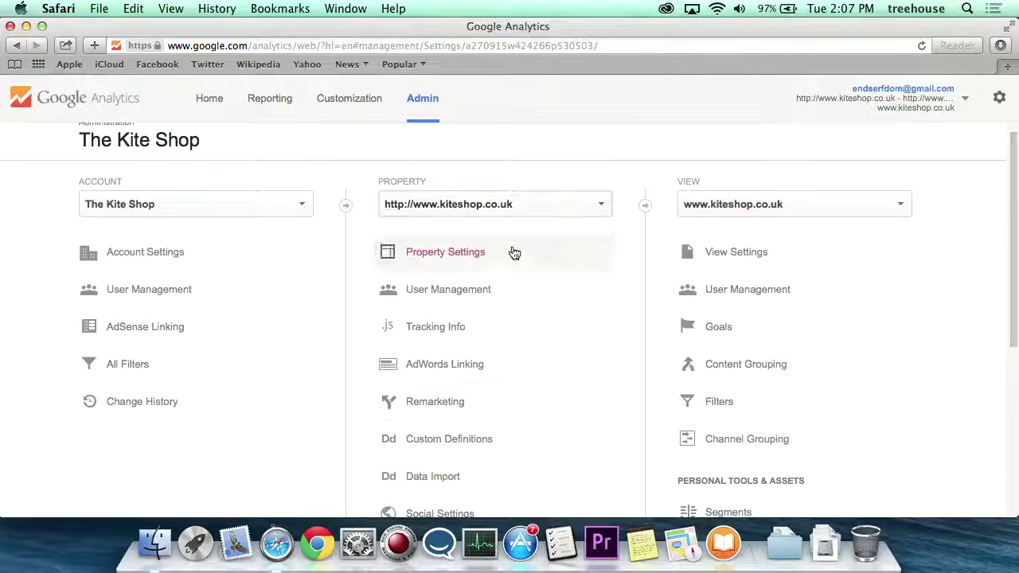
{"action": "left_click", "coordinate": [269, 116]}
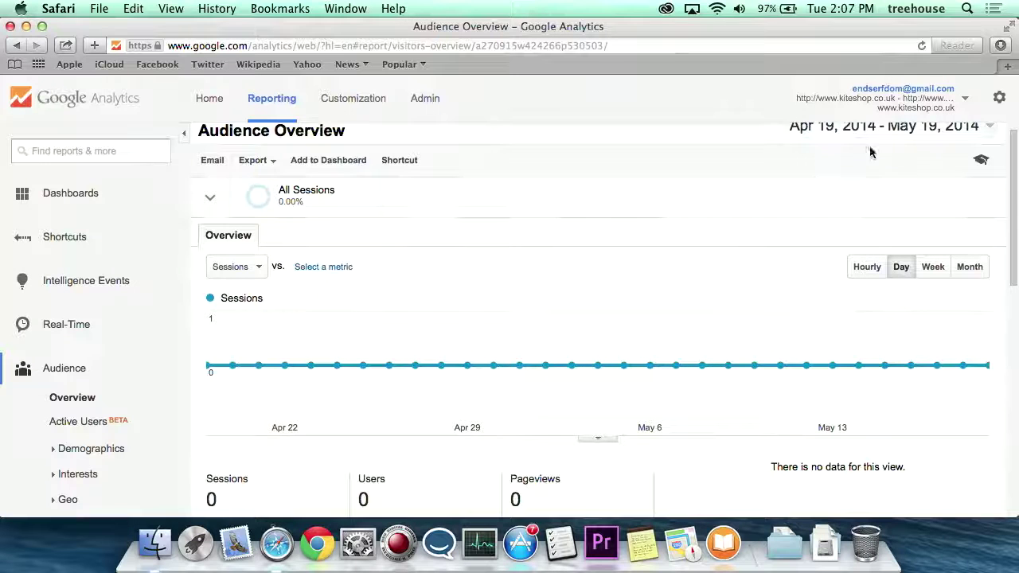
Set the Audience Overview date range to Jun 1, 2010 through Aug 31, 2010 and apply it.
{"action": "scroll", "coordinate": [692, 194], "scroll_direction": "up", "scroll_amount": 1}
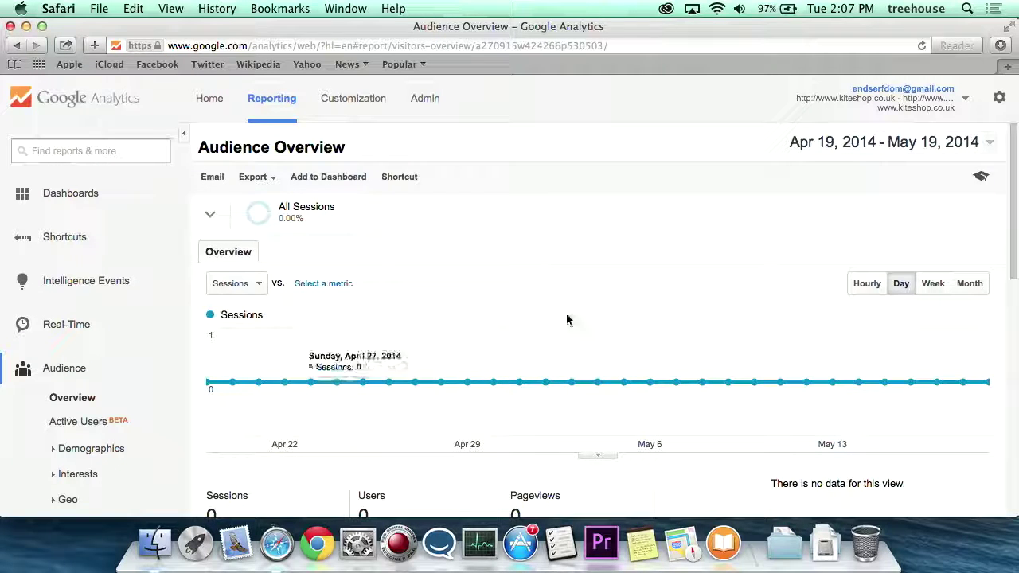
{"action": "left_click", "coordinate": [881, 147]}
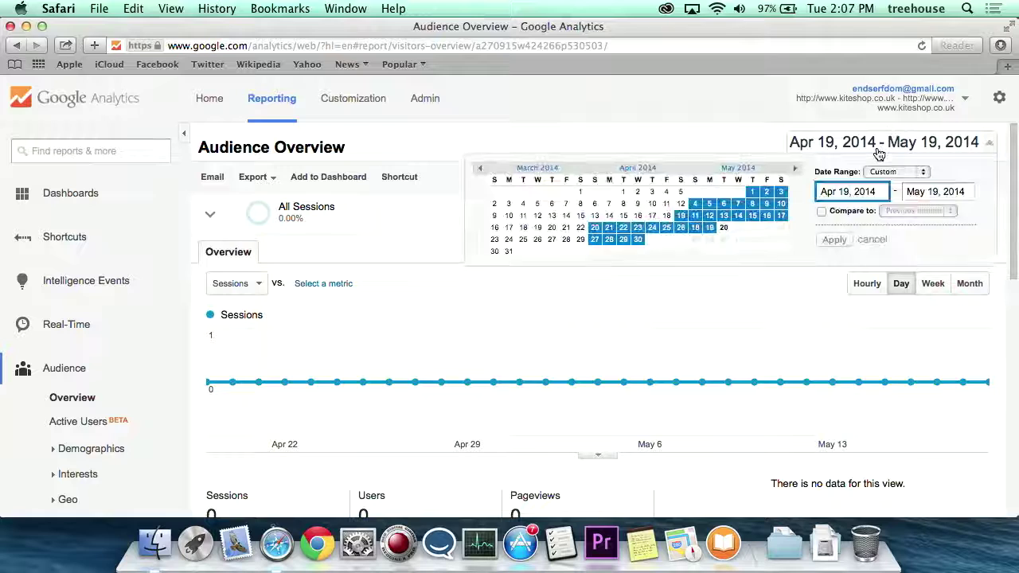
{"action": "triple_click", "coordinate": [851, 194]}
{"action": "type", "text": "jun"}
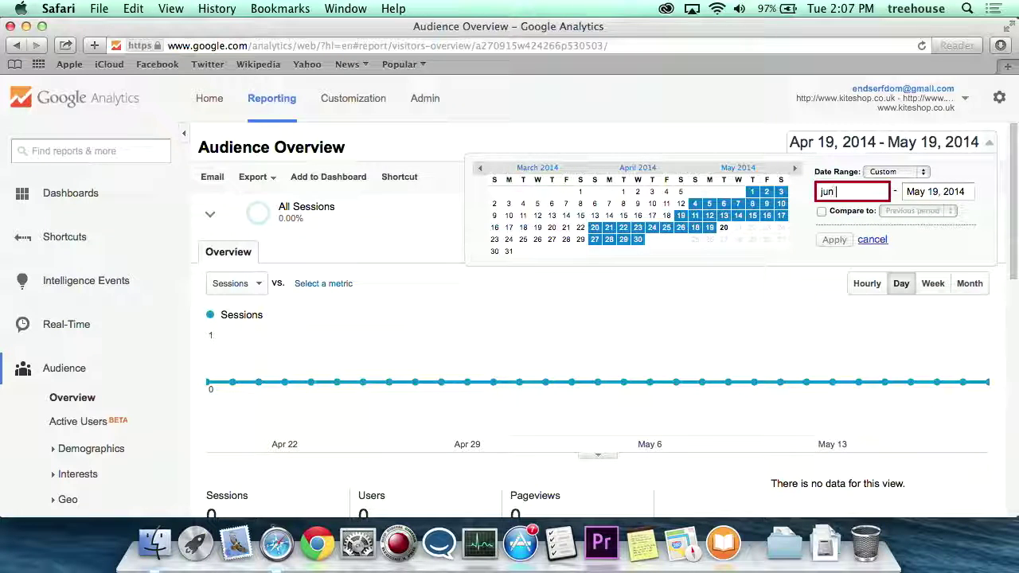
{"action": "type", "text": " 1, 2012"}
{"action": "key", "text": "BackSpace"}
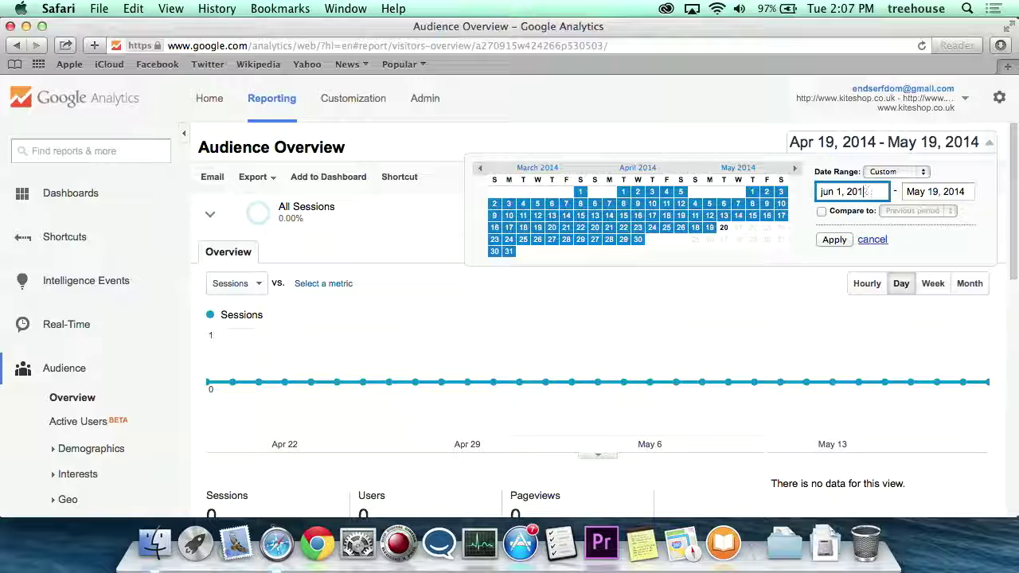
{"action": "type", "text": "0"}
{"action": "key", "text": "Tab"}
{"action": "type", "text": "aug"}
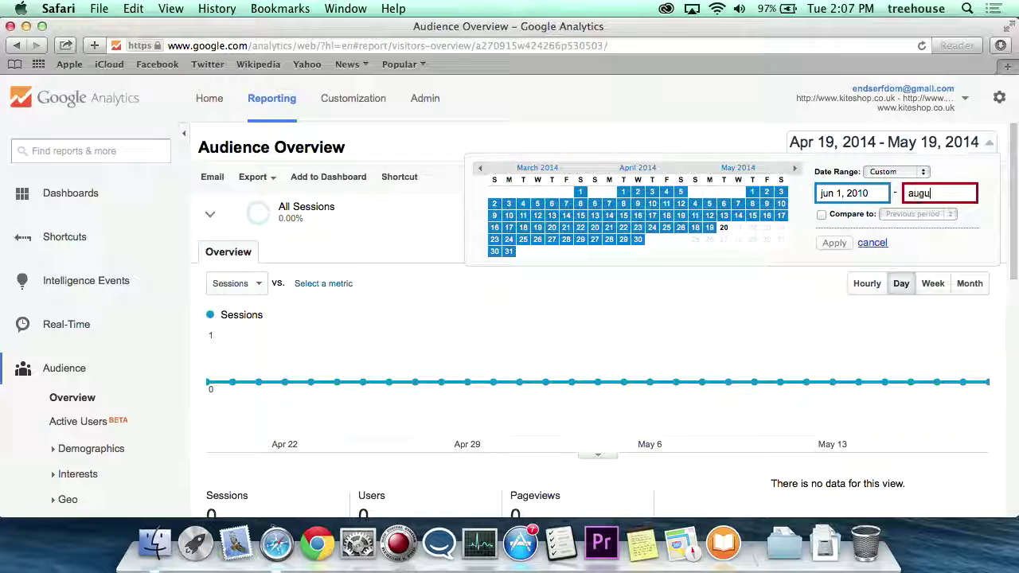
{"action": "type", "text": " 31, 2"}
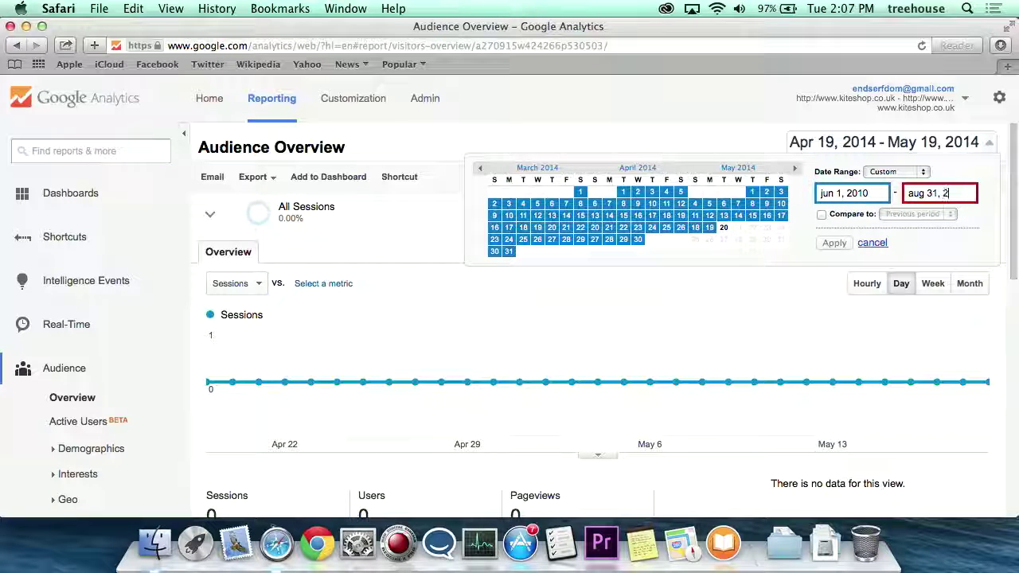
{"action": "type", "text": "010"}
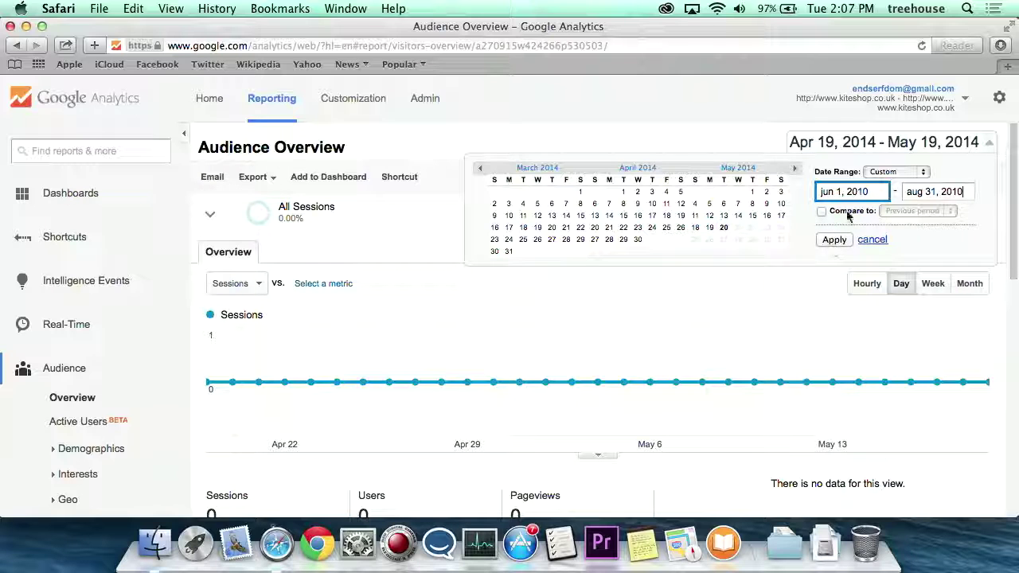
{"action": "left_click", "coordinate": [834, 240]}
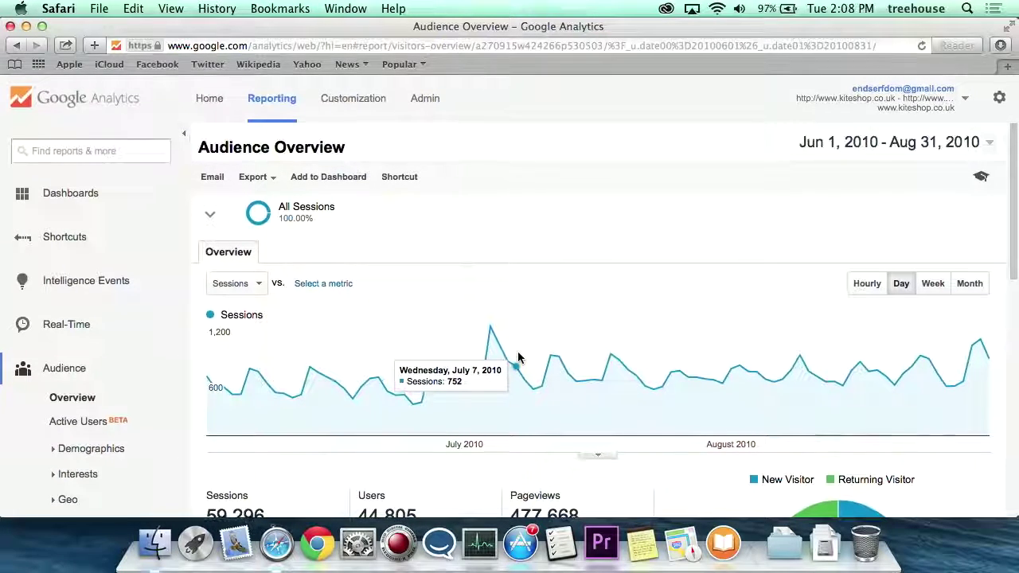
Examine the sessions graph and the summary metrics below it in the Audience Overview report.
{"action": "scroll", "coordinate": [543, 247], "scroll_direction": "down", "scroll_amount": 1}
{"action": "scroll", "coordinate": [542, 242], "scroll_direction": "down", "scroll_amount": 2}
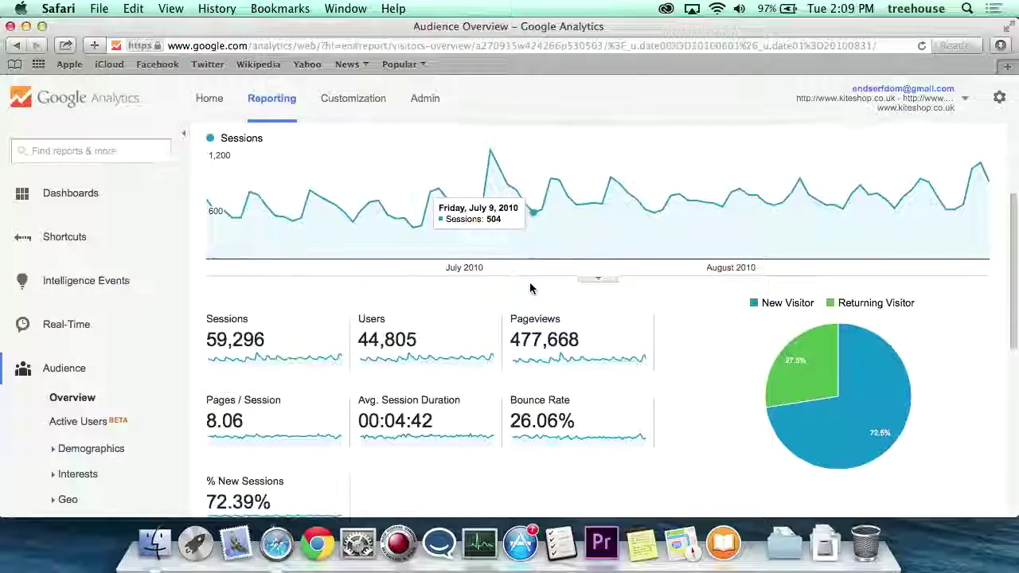
{"action": "scroll", "coordinate": [531, 288], "scroll_direction": "down", "scroll_amount": 2}
{"action": "mouse_move", "coordinate": [406, 271]}
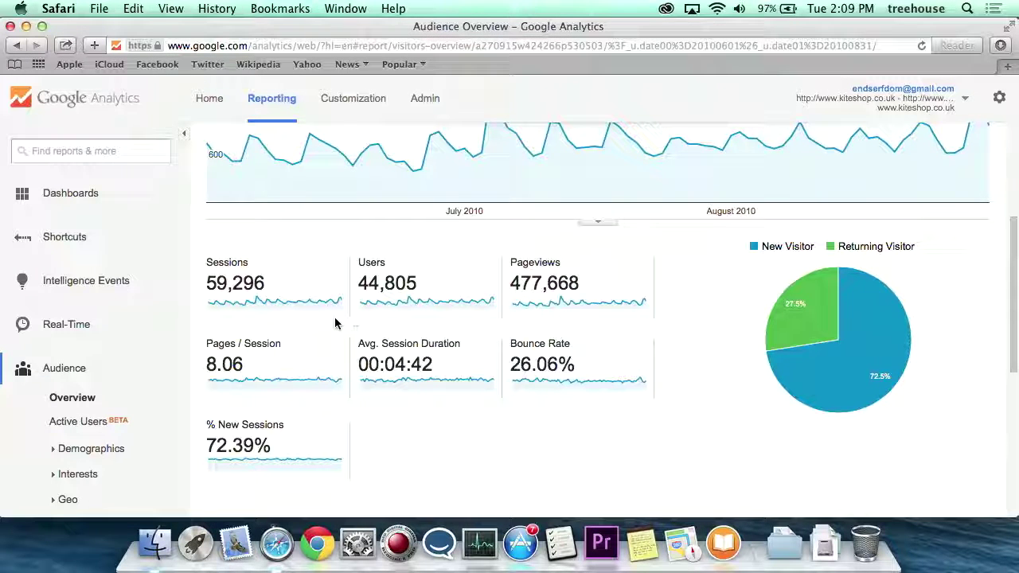
Collapse the Audience section to review the main report categories, and reopen its Overview report.
{"action": "left_click", "coordinate": [119, 368]}
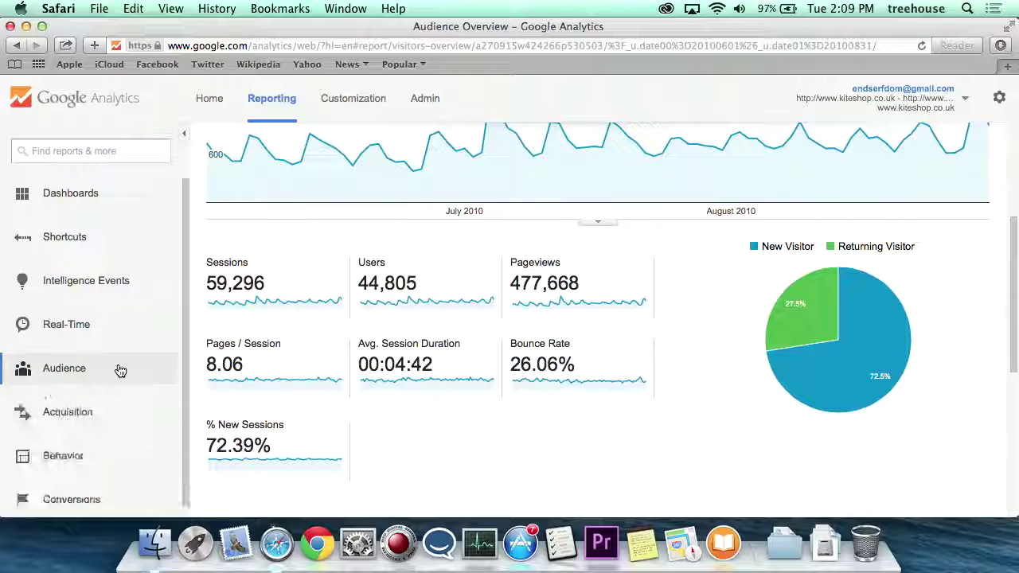
{"action": "scroll", "coordinate": [119, 370], "scroll_direction": "down", "scroll_amount": 1}
{"action": "scroll", "coordinate": [120, 368], "scroll_direction": "up", "scroll_amount": 1}
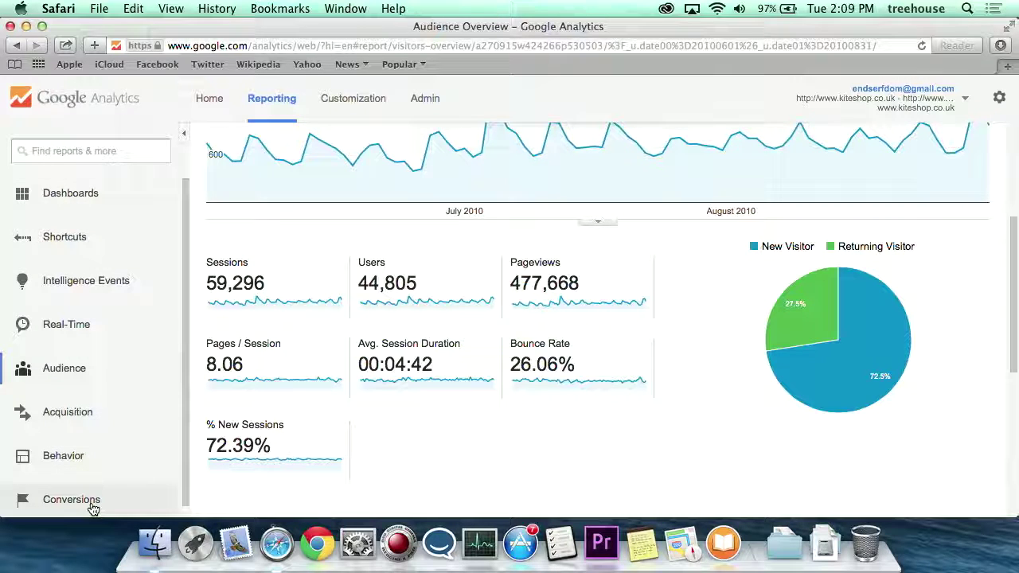
{"action": "left_click", "coordinate": [98, 384]}
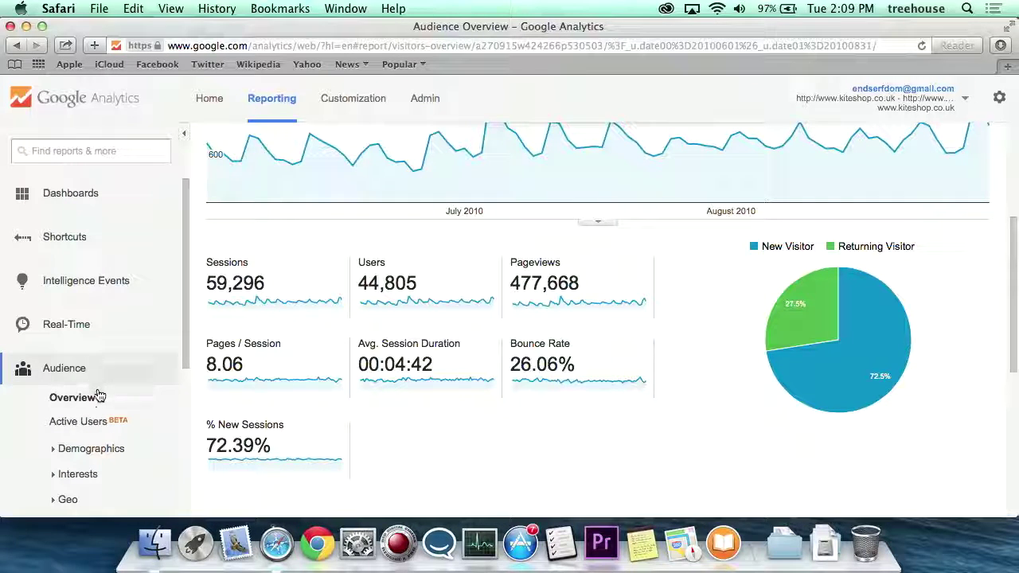
{"action": "left_click", "coordinate": [98, 400]}
Examine the new and returning visitor shares in the pie chart and the list of Audience reports.
{"action": "scroll", "coordinate": [399, 306], "scroll_direction": "down", "scroll_amount": 4}
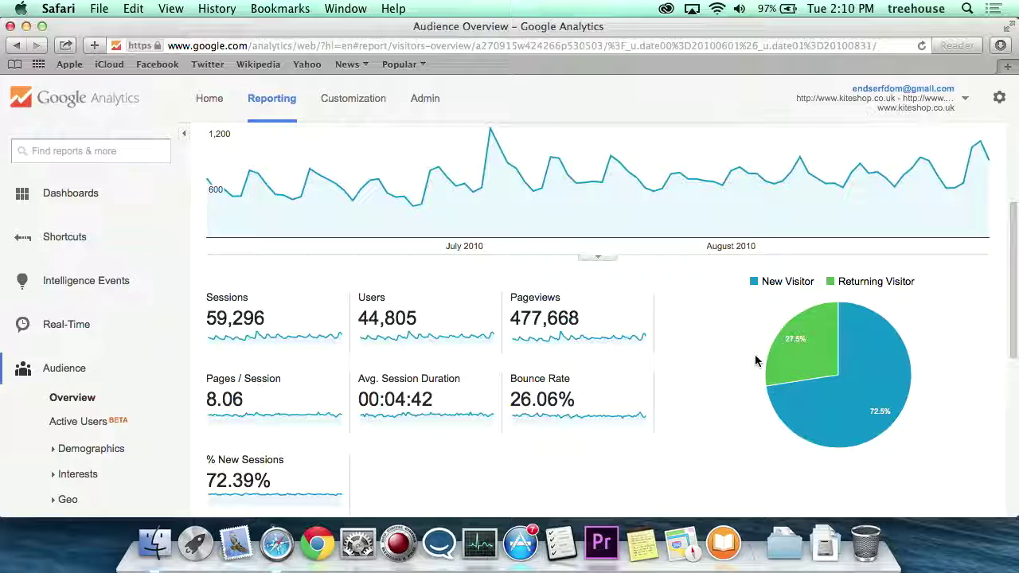
{"action": "mouse_move", "coordinate": [786, 363]}
{"action": "mouse_move", "coordinate": [813, 356]}
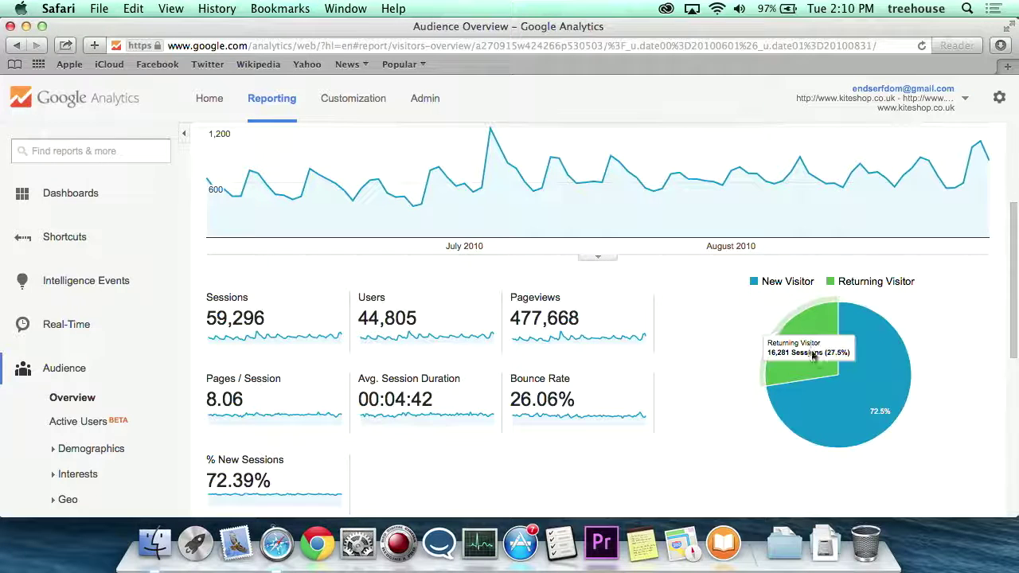
{"action": "mouse_move", "coordinate": [891, 370]}
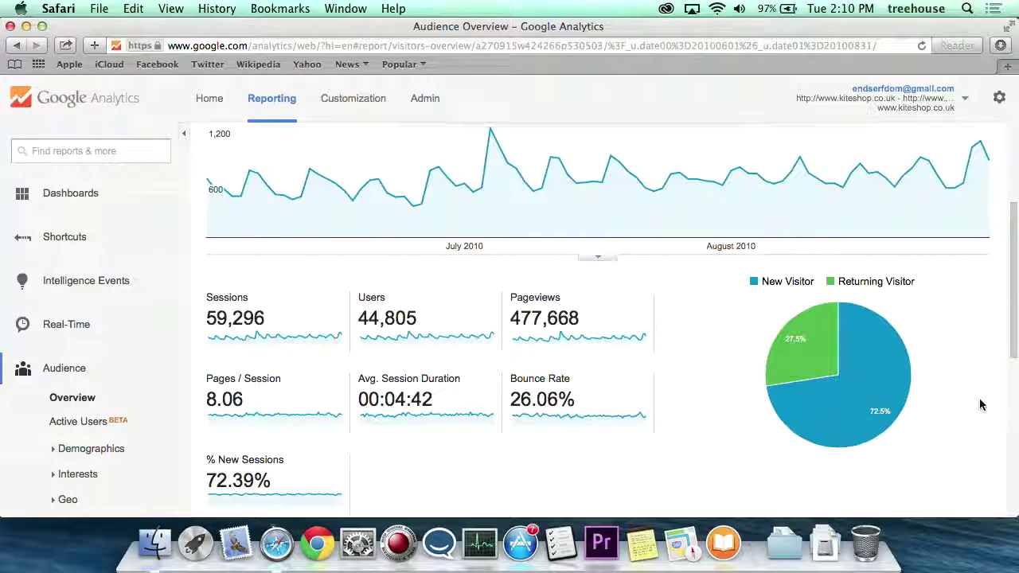
{"action": "mouse_move", "coordinate": [882, 380]}
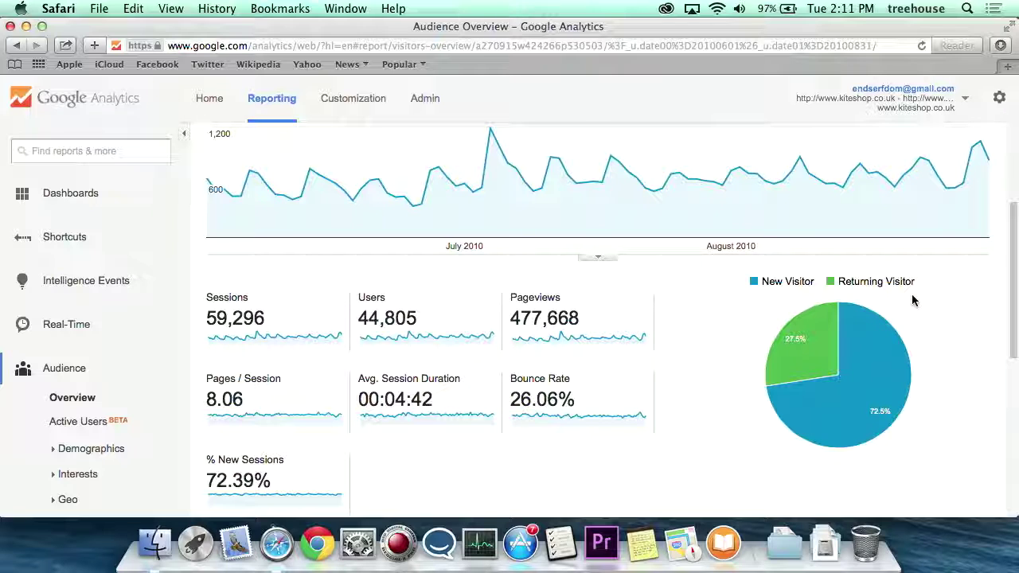
{"action": "mouse_move", "coordinate": [856, 350]}
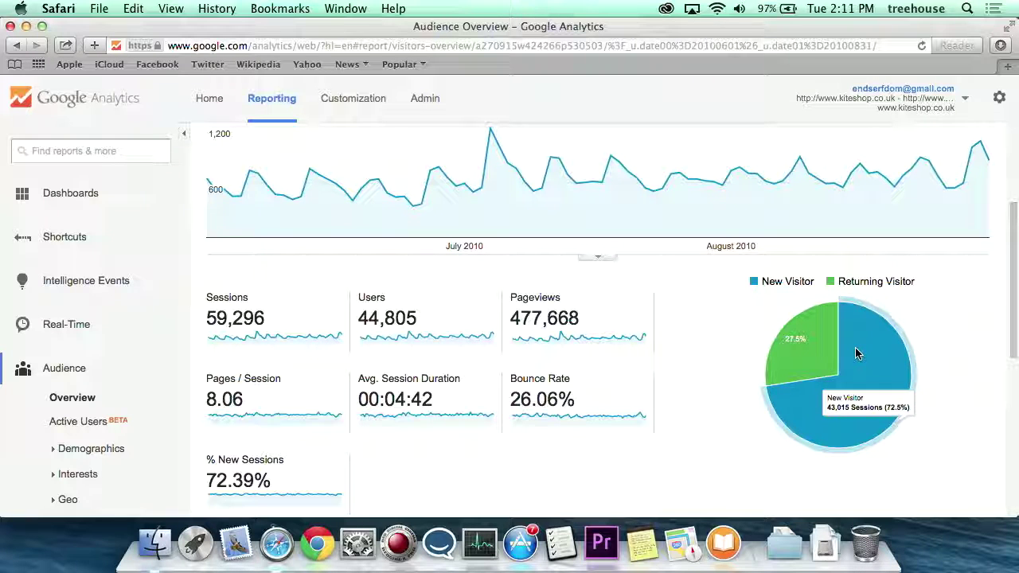
{"action": "mouse_move", "coordinate": [814, 352]}
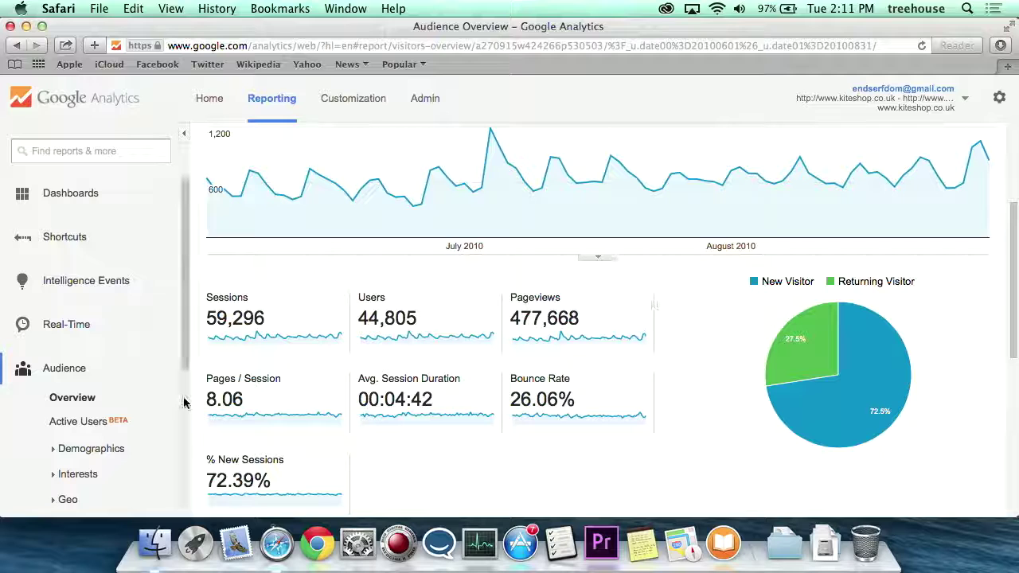
{"action": "scroll", "coordinate": [138, 368], "scroll_direction": "down", "scroll_amount": 3}
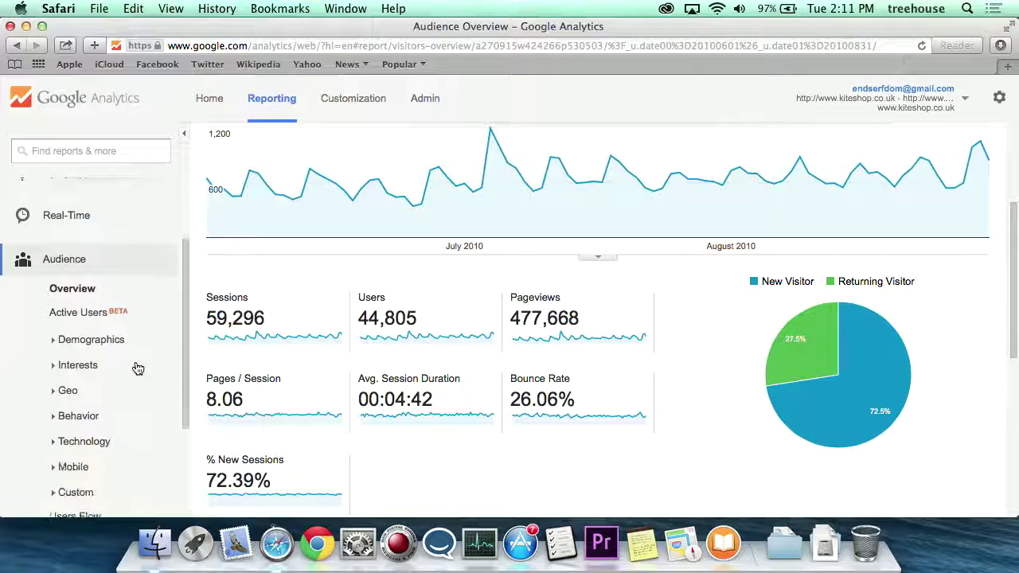
Open the Location report under Geo and view the world map of sessions by country.
{"action": "left_click", "coordinate": [89, 352]}
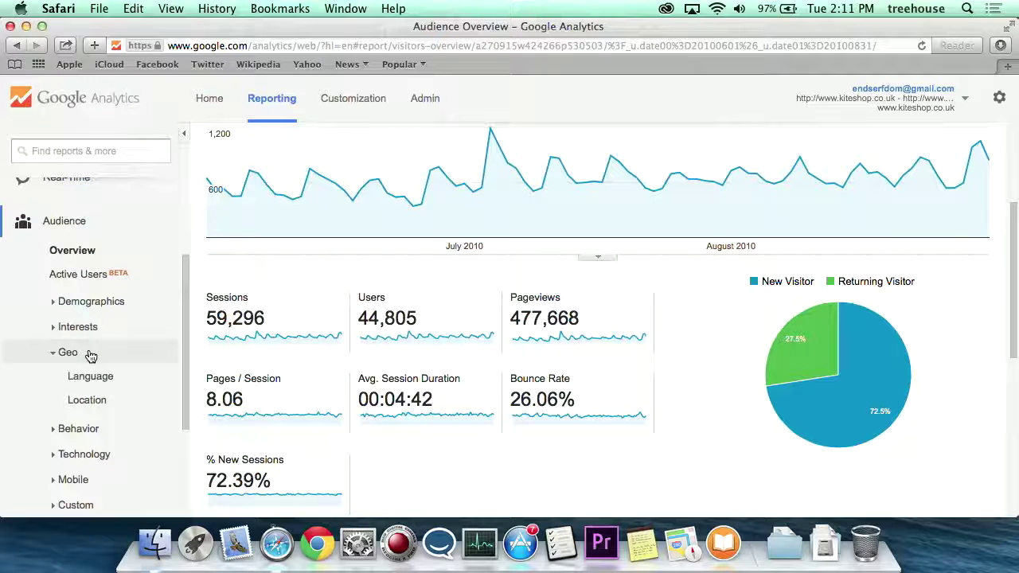
{"action": "left_click", "coordinate": [90, 401]}
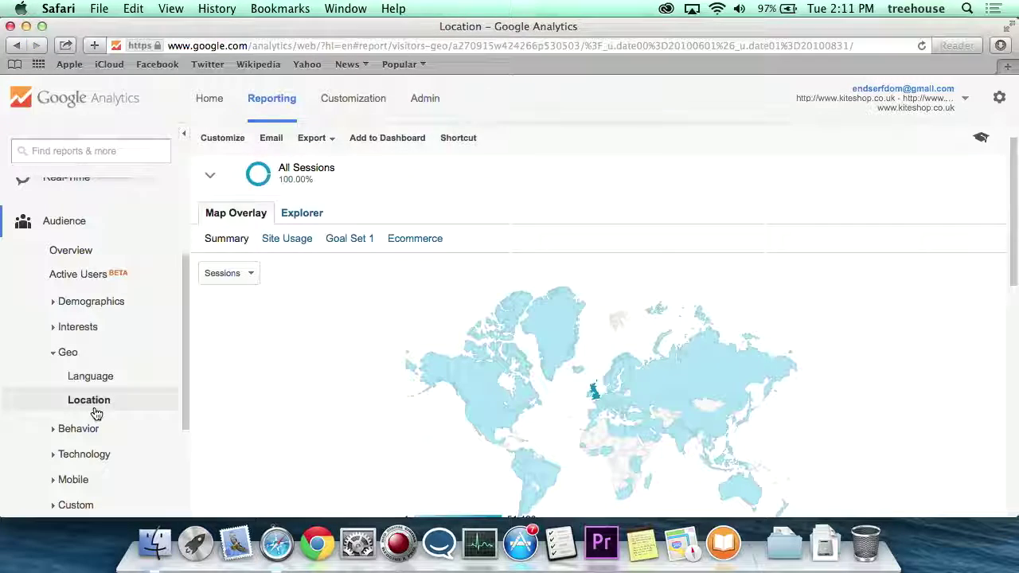
{"action": "scroll", "coordinate": [454, 256], "scroll_direction": "down", "scroll_amount": 2}
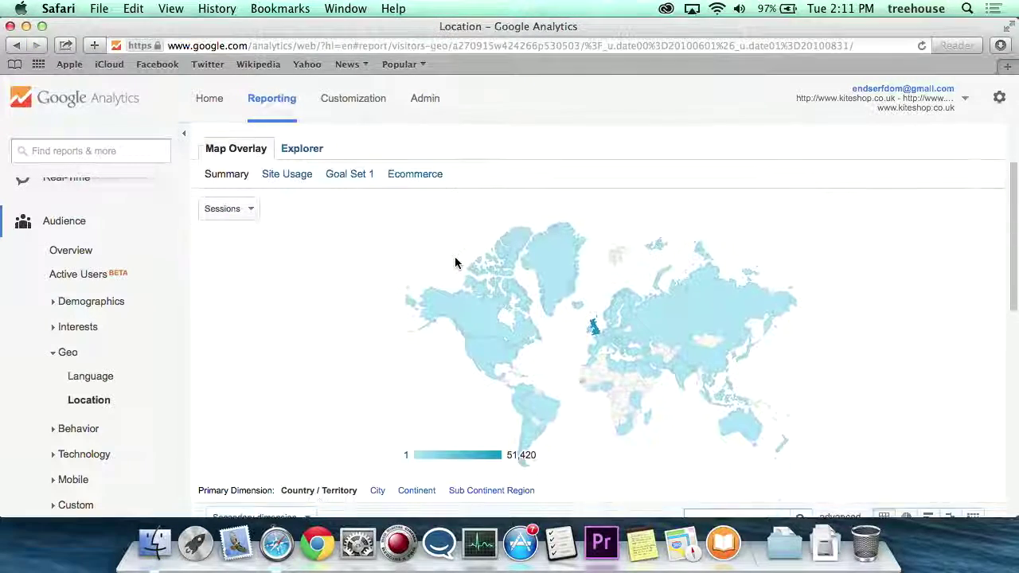
{"action": "scroll", "coordinate": [455, 263], "scroll_direction": "down", "scroll_amount": 2}
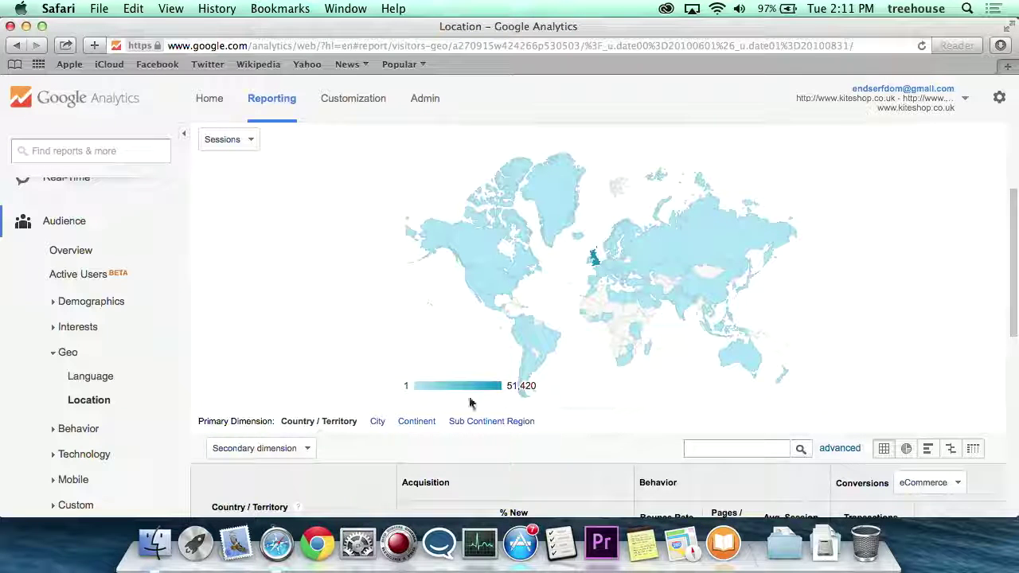
Switch the Location report's primary dimension to City, Continent and finally Sub Continent Region, and review the region table.
{"action": "left_click", "coordinate": [378, 426]}
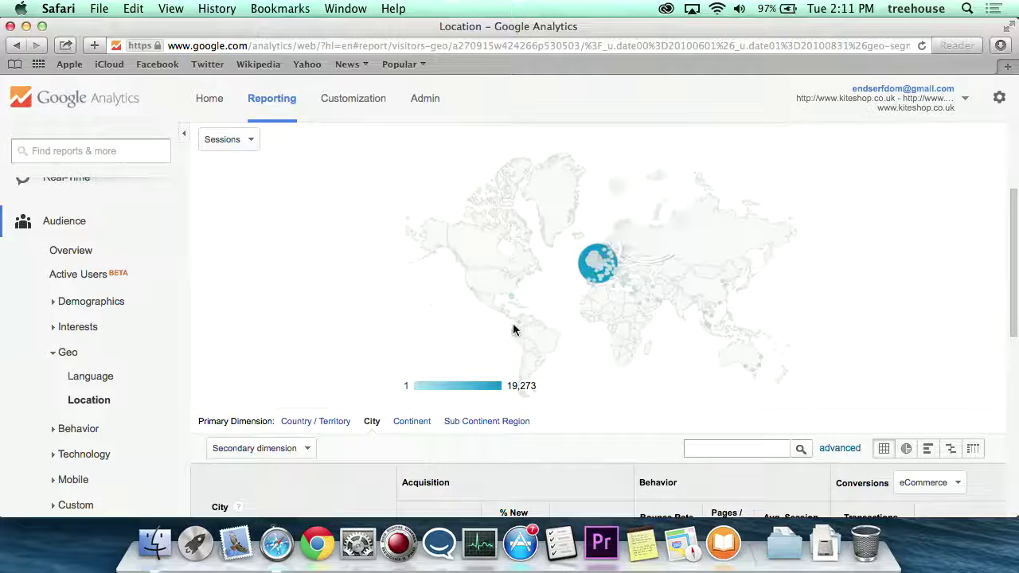
{"action": "left_click", "coordinate": [412, 422]}
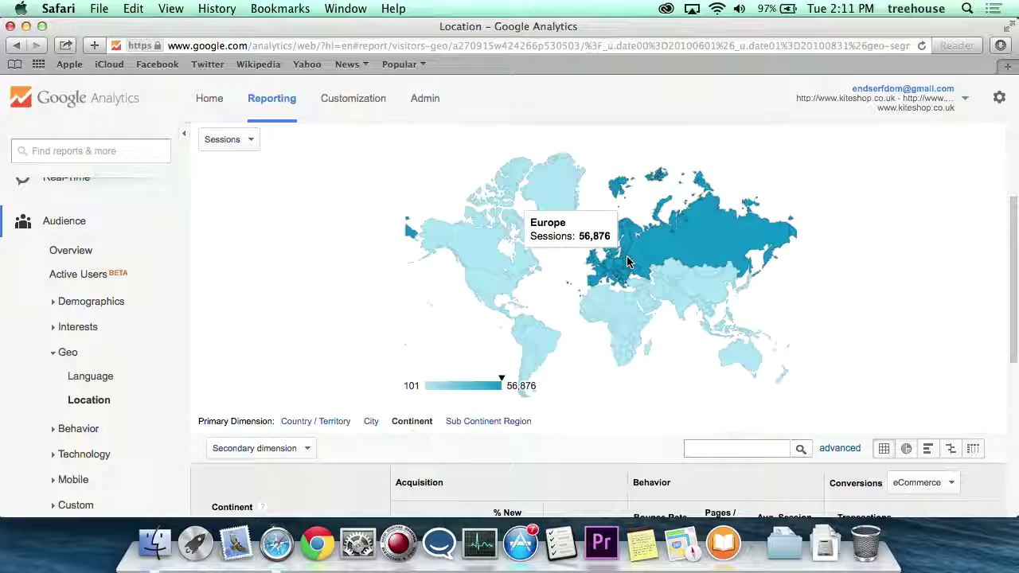
{"action": "left_click", "coordinate": [511, 421]}
{"action": "scroll", "coordinate": [445, 424], "scroll_direction": "down", "scroll_amount": 5}
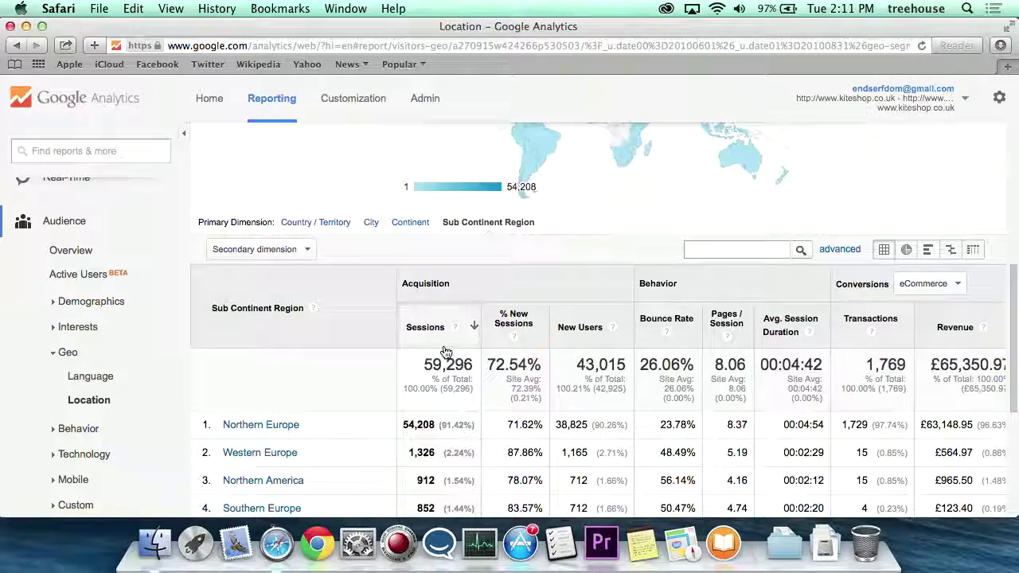
{"action": "scroll", "coordinate": [276, 400], "scroll_direction": "down", "scroll_amount": 1}
{"action": "scroll", "coordinate": [408, 394], "scroll_direction": "down", "scroll_amount": 1}
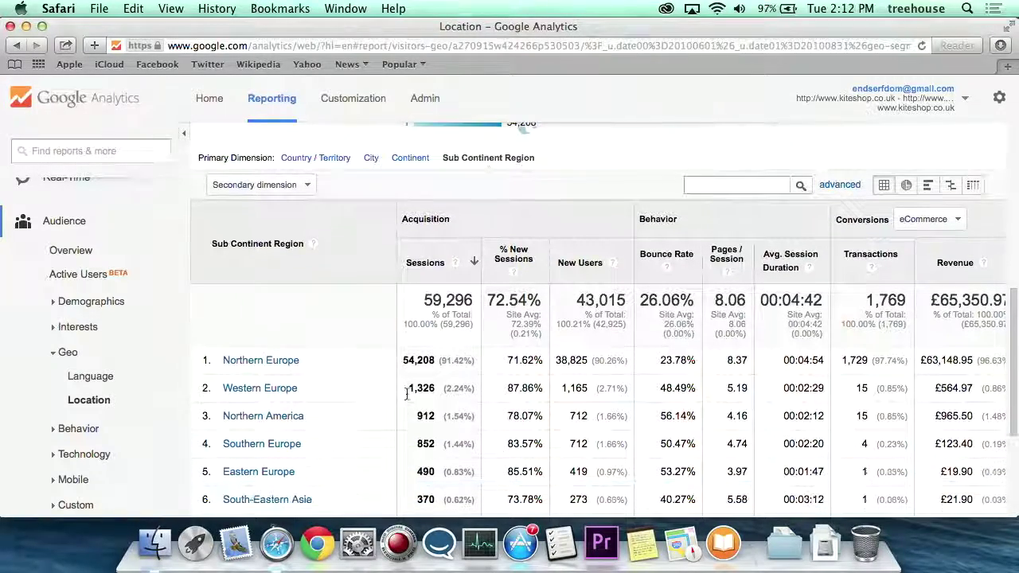
Drill down into Northern Europe and view its map and country table.
{"action": "left_click", "coordinate": [279, 362]}
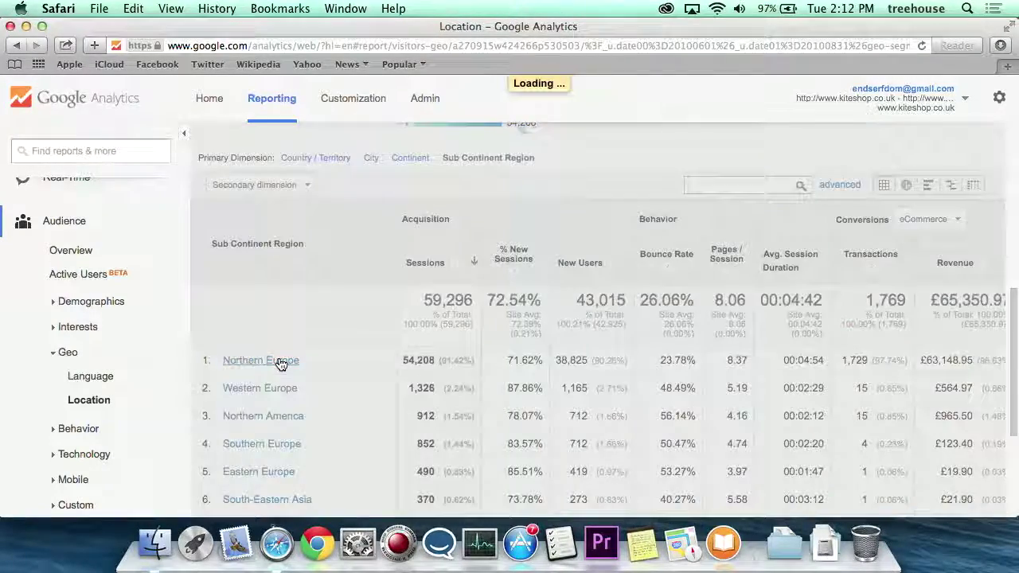
{"action": "scroll", "coordinate": [278, 363], "scroll_direction": "down", "scroll_amount": 4}
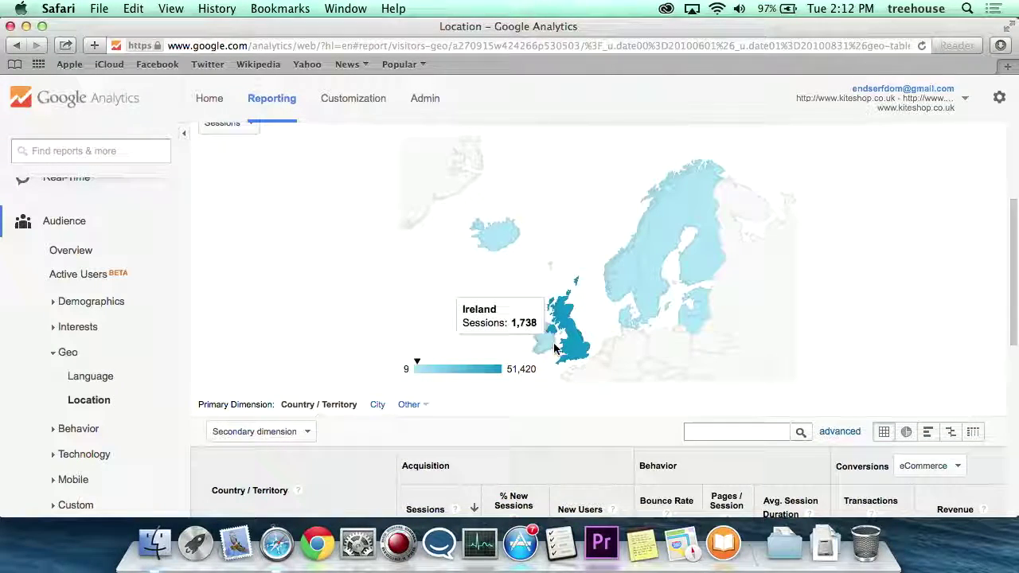
{"action": "scroll", "coordinate": [375, 293], "scroll_direction": "down", "scroll_amount": 6}
{"action": "scroll", "coordinate": [375, 293], "scroll_direction": "down", "scroll_amount": 2}
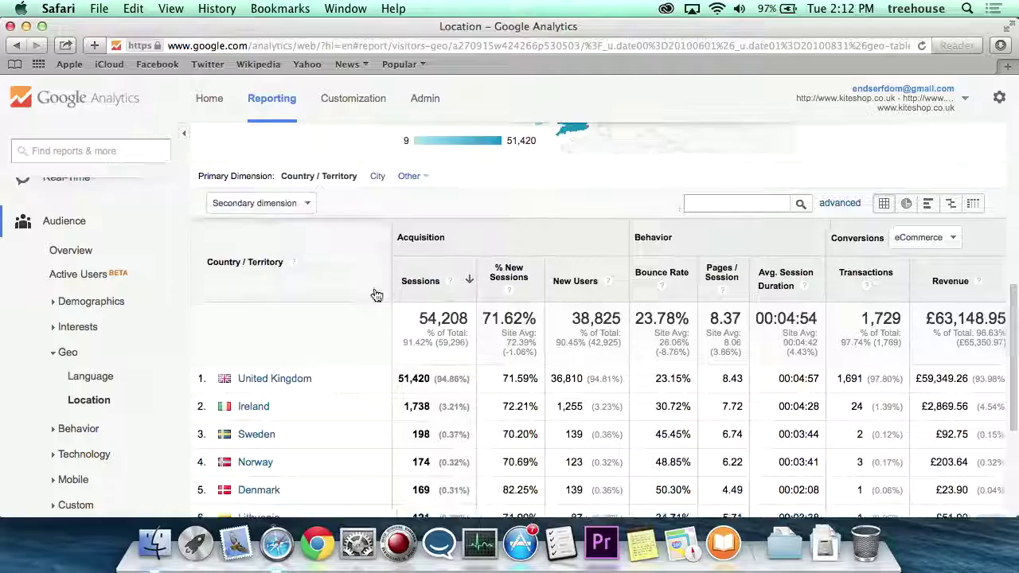
Examine the acquisition, behavior and conversion columns for the Northern European countries.
{"action": "scroll", "coordinate": [335, 276], "scroll_direction": "right", "scroll_amount": 3}
{"action": "scroll", "coordinate": [335, 276], "scroll_direction": "left", "scroll_amount": 3}
{"action": "scroll", "coordinate": [335, 276], "scroll_direction": "up", "scroll_amount": 3}
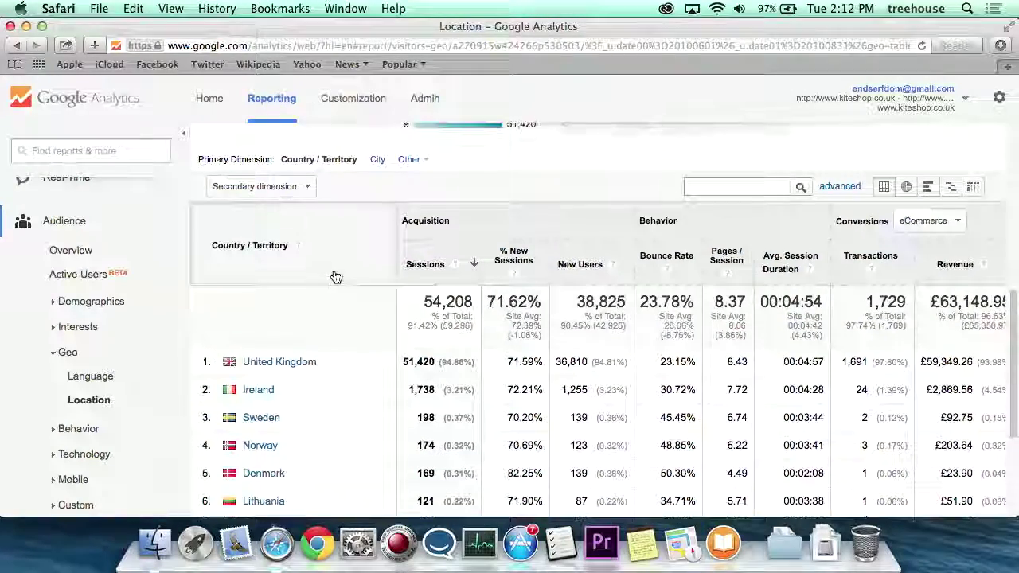
{"action": "scroll", "coordinate": [335, 277], "scroll_direction": "down", "scroll_amount": 2}
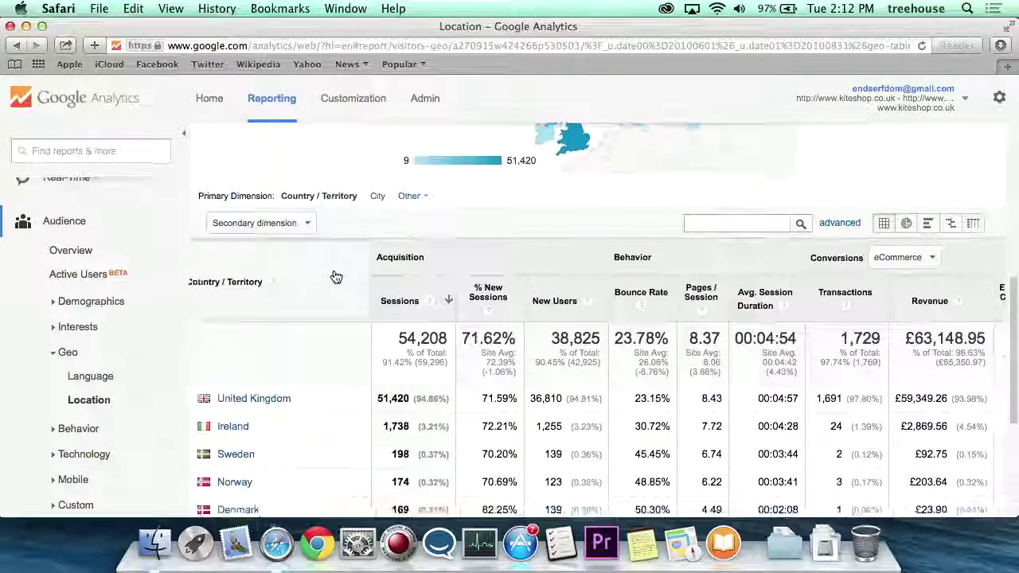
{"action": "scroll", "coordinate": [335, 276], "scroll_direction": "right", "scroll_amount": 3}
{"action": "scroll", "coordinate": [335, 276], "scroll_direction": "up", "scroll_amount": 3}
{"action": "scroll", "coordinate": [336, 276], "scroll_direction": "up", "scroll_amount": 7}
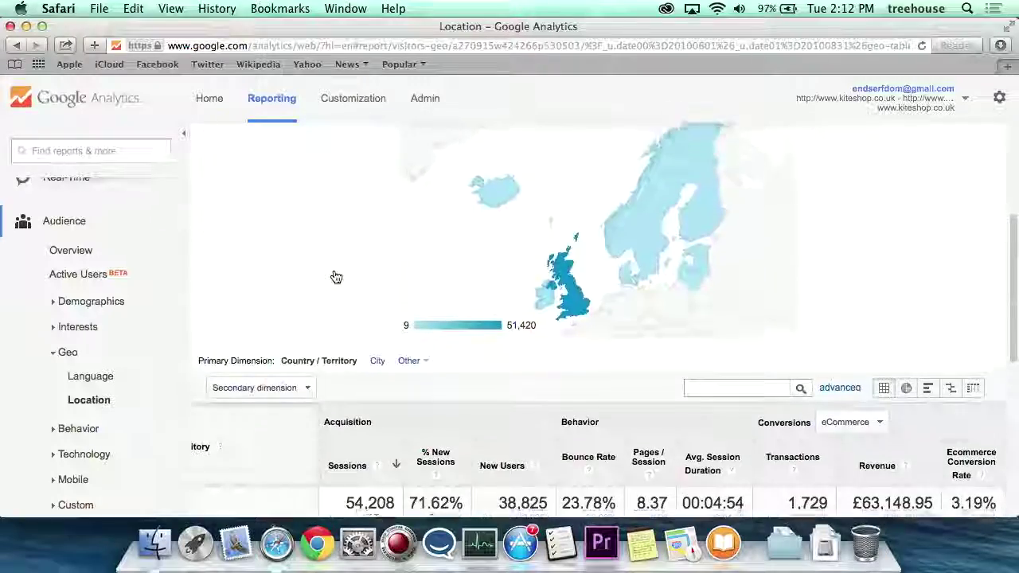
{"action": "scroll", "coordinate": [513, 362], "scroll_direction": "down", "scroll_amount": 5}
{"action": "scroll", "coordinate": [513, 362], "scroll_direction": "down", "scroll_amount": 4}
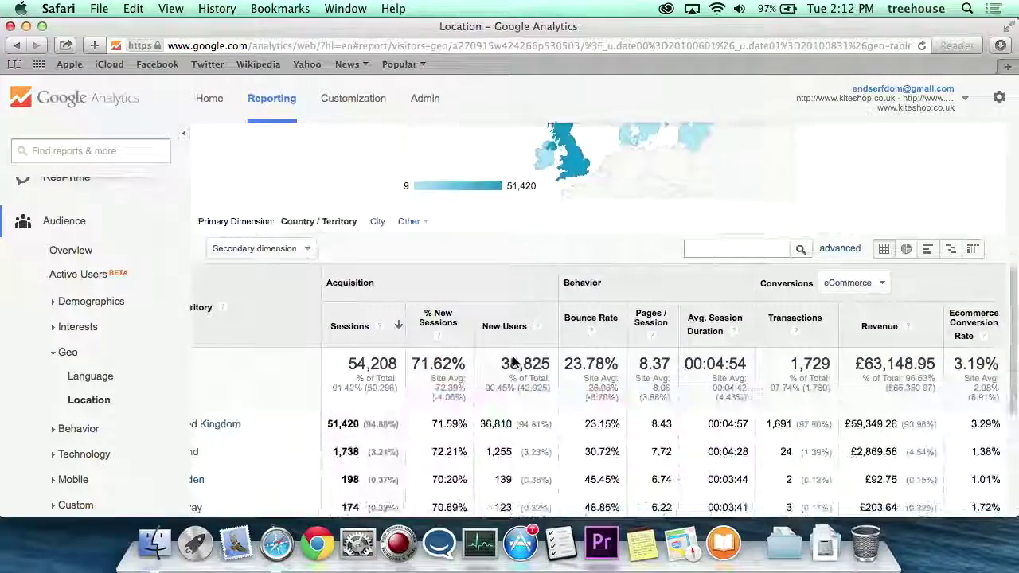
{"action": "scroll", "coordinate": [513, 358], "scroll_direction": "left", "scroll_amount": 3}
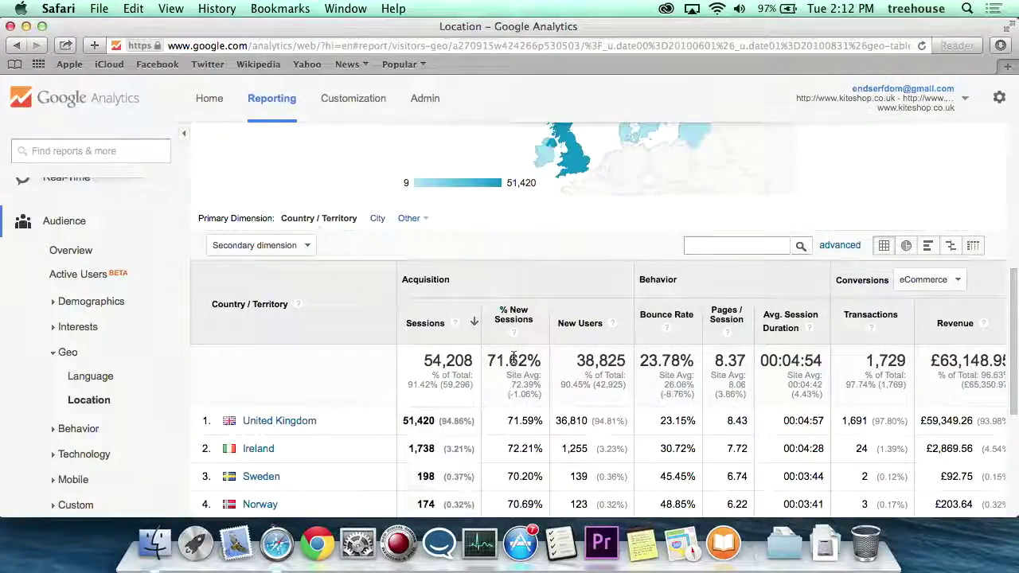
{"action": "scroll", "coordinate": [513, 358], "scroll_direction": "down", "scroll_amount": 4}
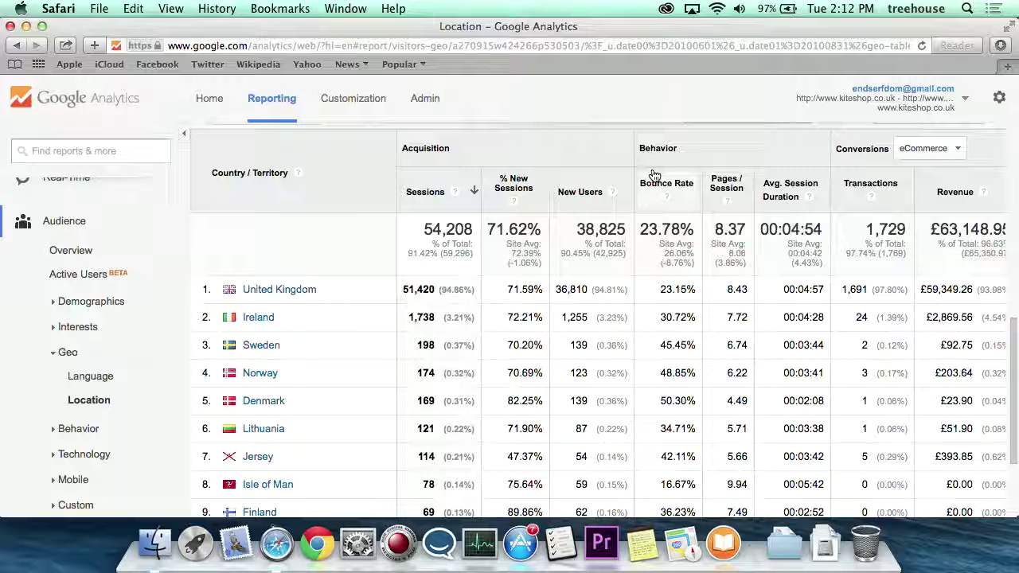
Drill down into the United Kingdom and review the metrics for its regions.
{"action": "left_click", "coordinate": [280, 291]}
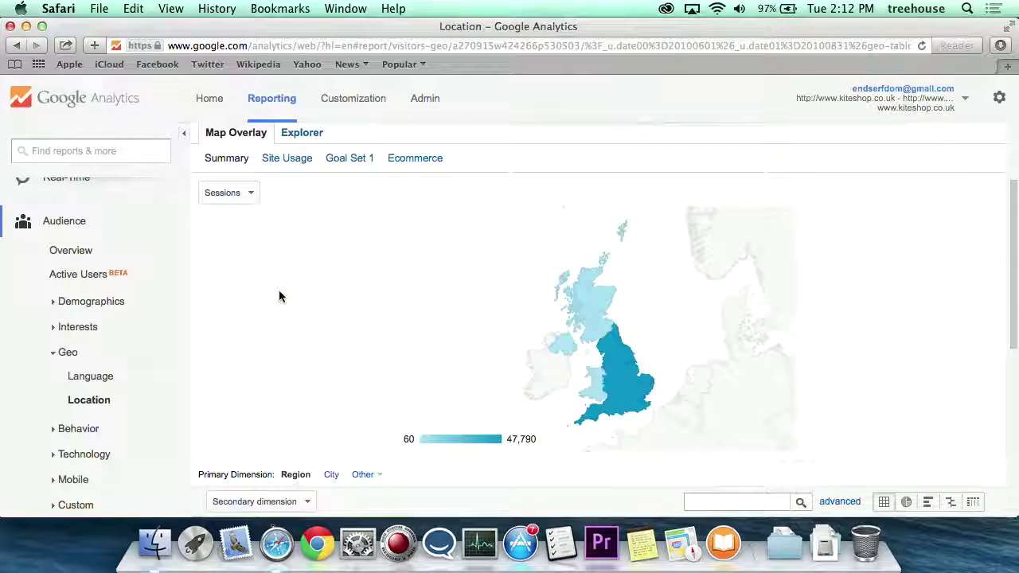
{"action": "scroll", "coordinate": [475, 275], "scroll_direction": "down", "scroll_amount": 4}
{"action": "scroll", "coordinate": [474, 275], "scroll_direction": "down", "scroll_amount": 4}
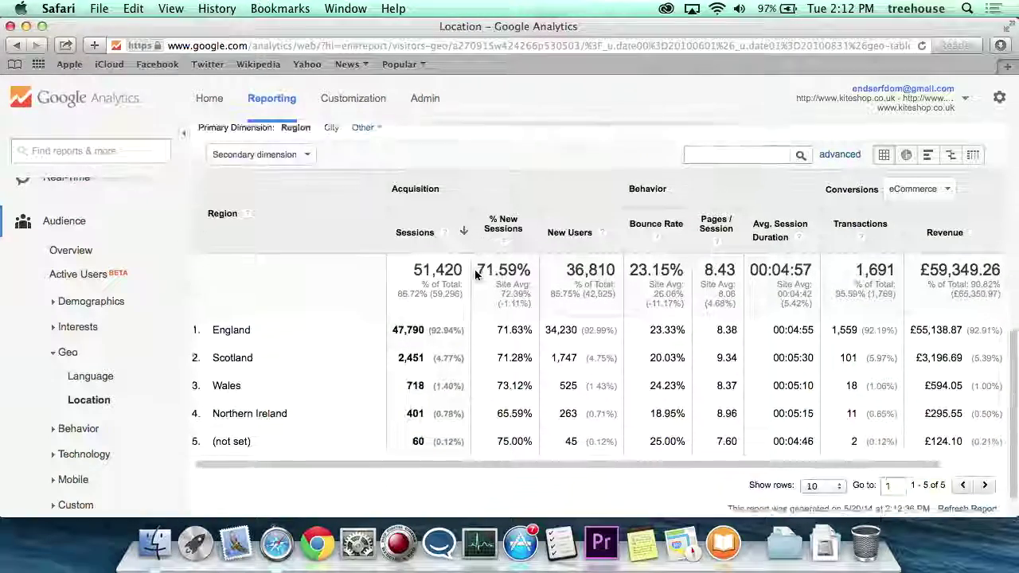
{"action": "scroll", "coordinate": [403, 318], "scroll_direction": "up", "scroll_amount": 1}
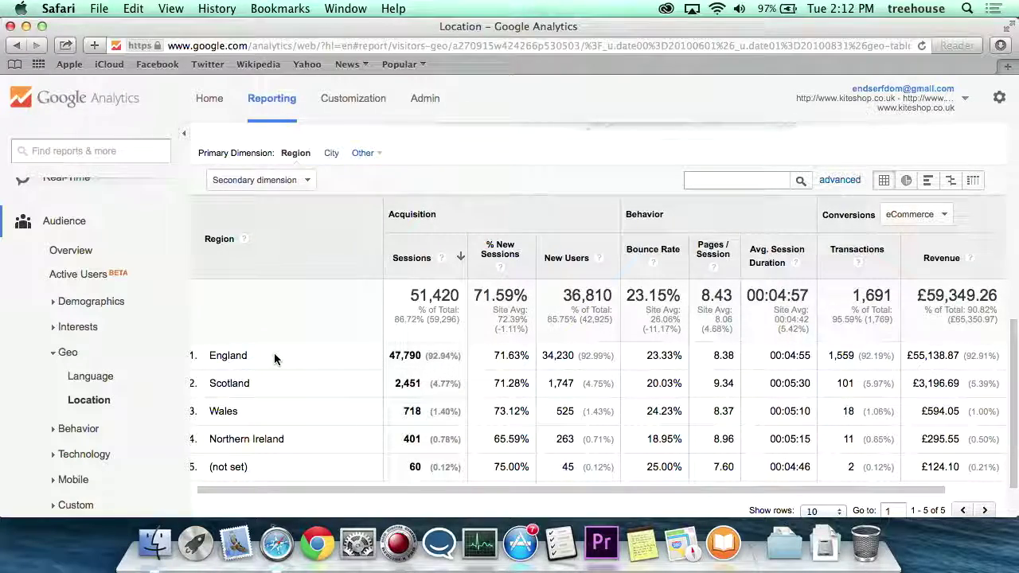
{"action": "left_click_drag", "start_coordinate": [274, 353], "coordinate": [283, 260]}
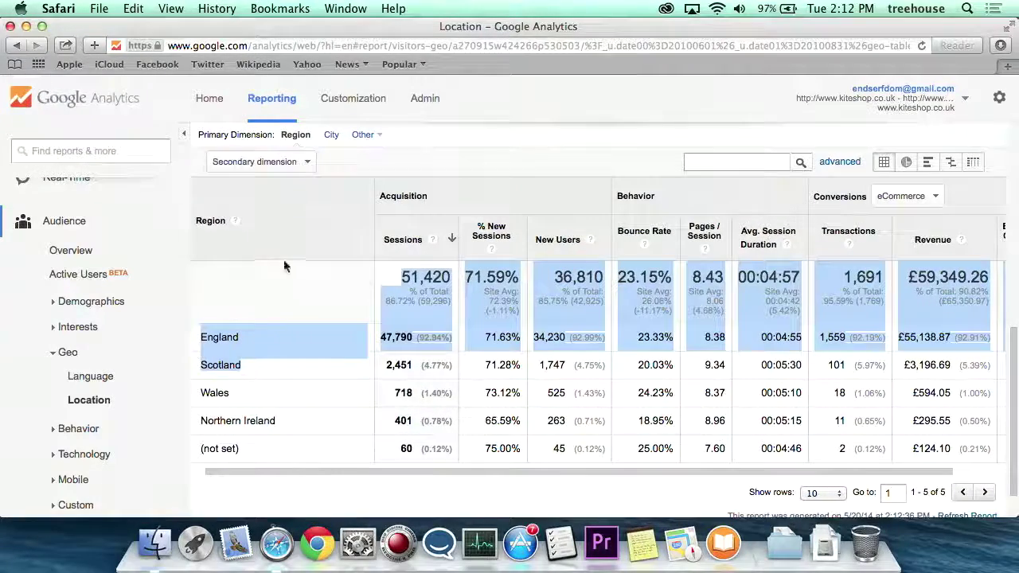
Change the United Kingdom report's primary dimension to City and review the cities in the table.
{"action": "left_click", "coordinate": [331, 134]}
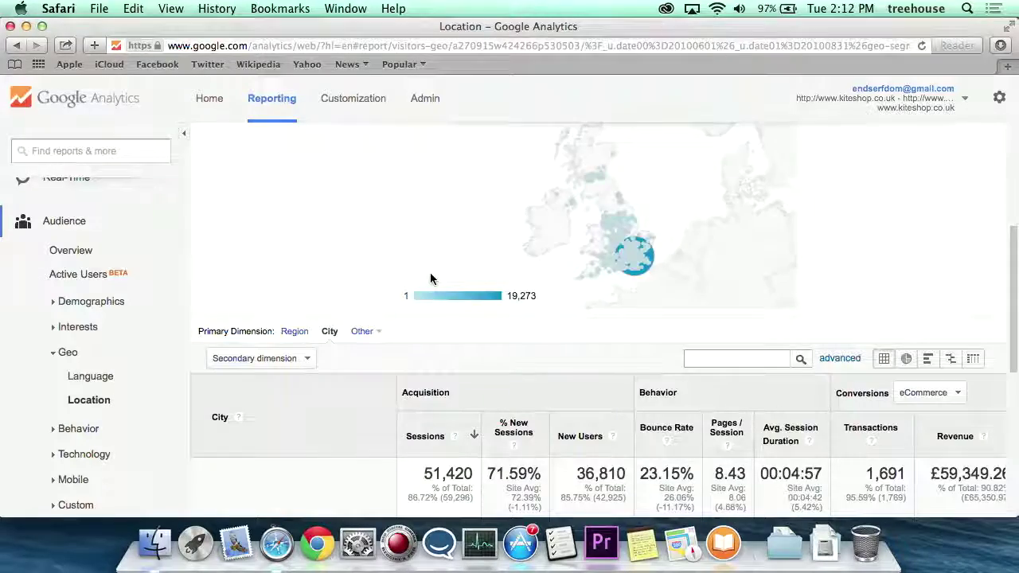
{"action": "scroll", "coordinate": [430, 273], "scroll_direction": "down", "scroll_amount": 5}
{"action": "scroll", "coordinate": [430, 279], "scroll_direction": "down", "scroll_amount": 3}
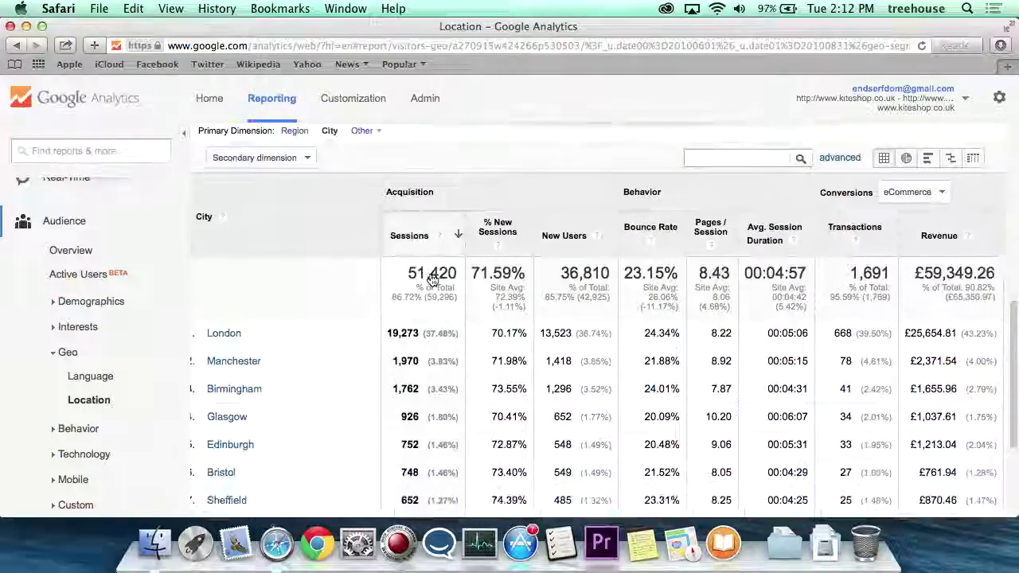
{"action": "scroll", "coordinate": [431, 273], "scroll_direction": "down", "scroll_amount": 1}
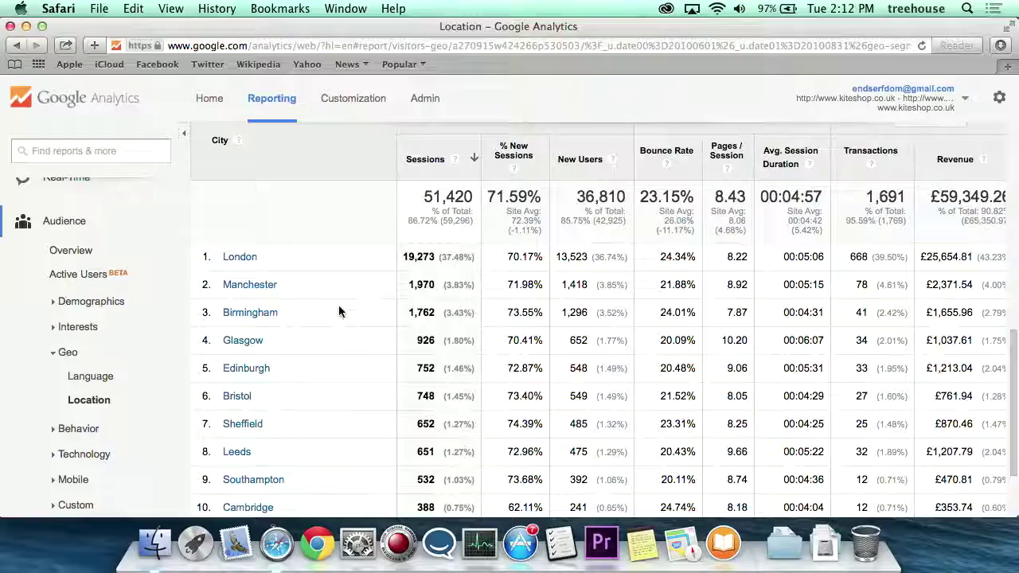
{"action": "scroll", "coordinate": [337, 311], "scroll_direction": "up", "scroll_amount": 2}
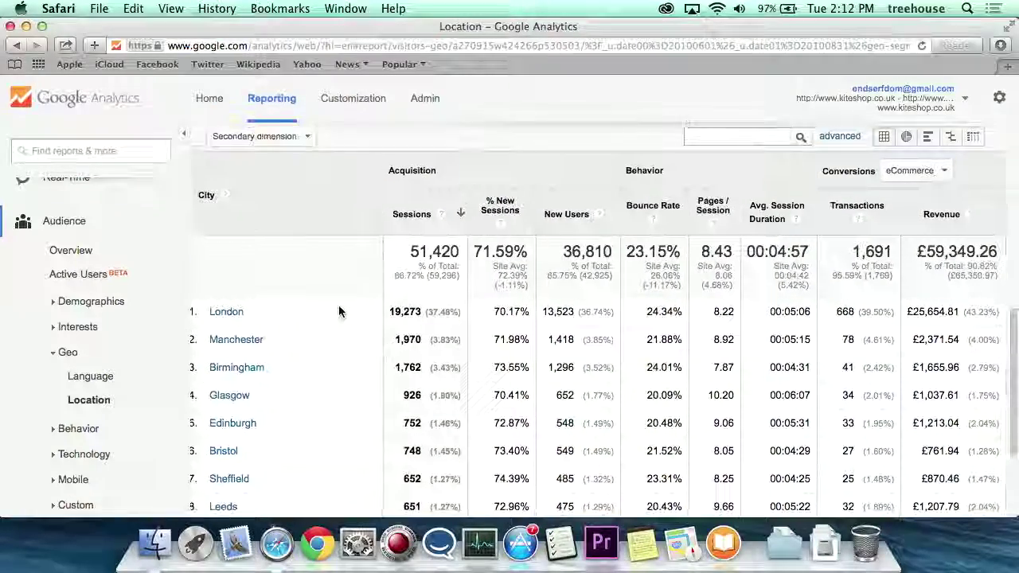
{"action": "scroll", "coordinate": [339, 311], "scroll_direction": "down", "scroll_amount": 3}
{"action": "scroll", "coordinate": [339, 311], "scroll_direction": "down", "scroll_amount": 2}
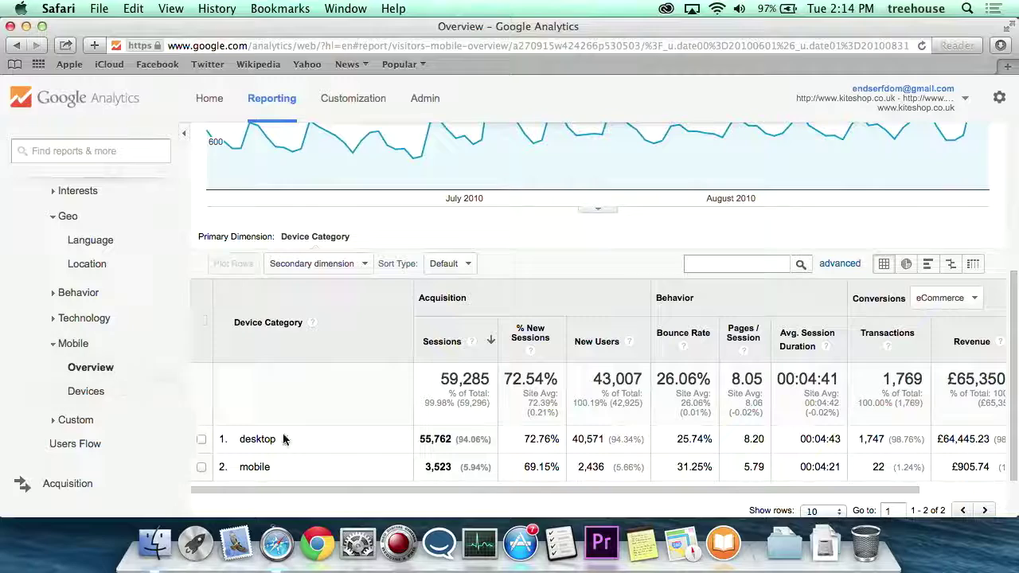
{"action": "scroll", "coordinate": [283, 439], "scroll_direction": "down", "scroll_amount": 2}
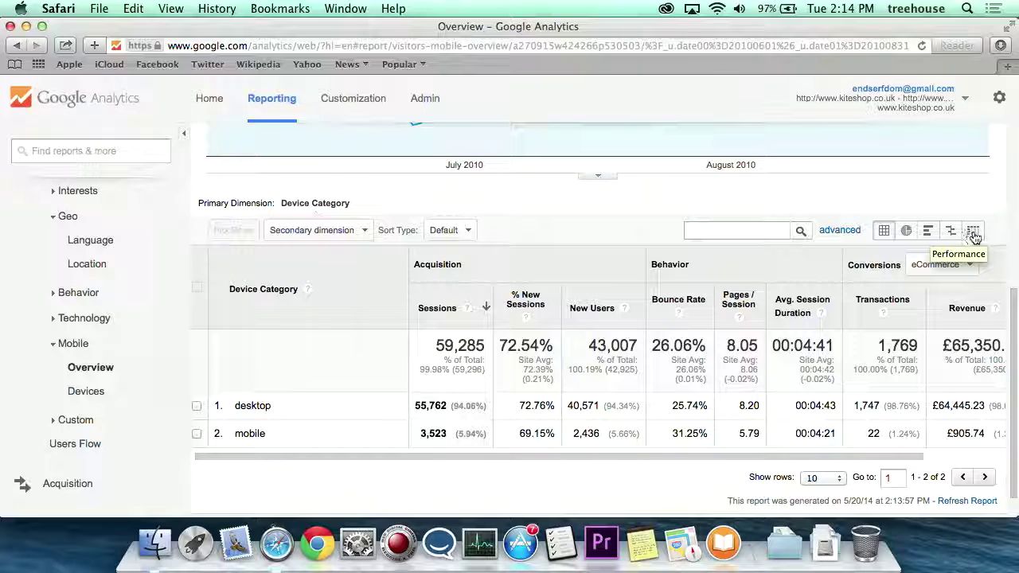
{"action": "left_click", "coordinate": [906, 232]}
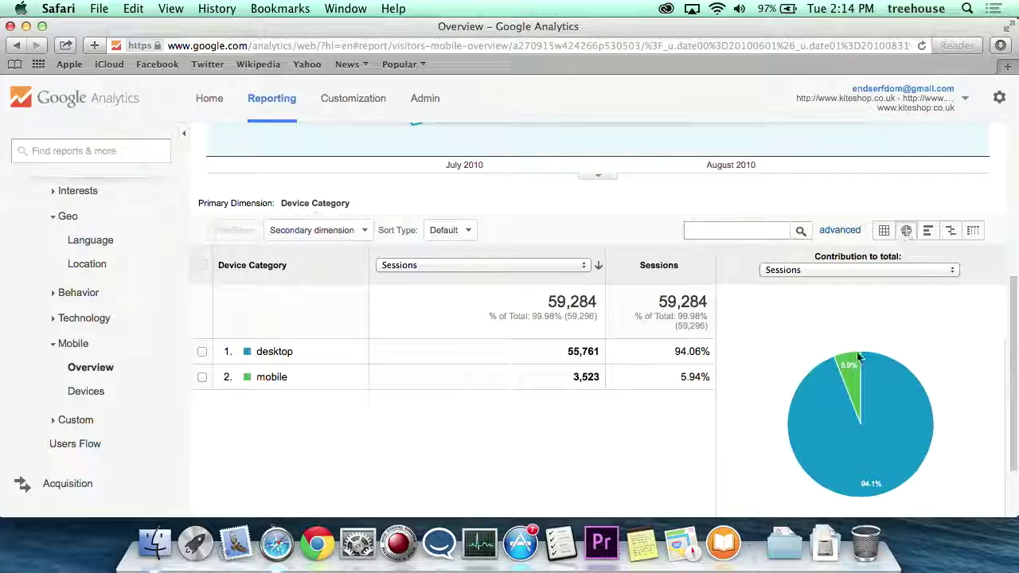
{"action": "mouse_move", "coordinate": [851, 389]}
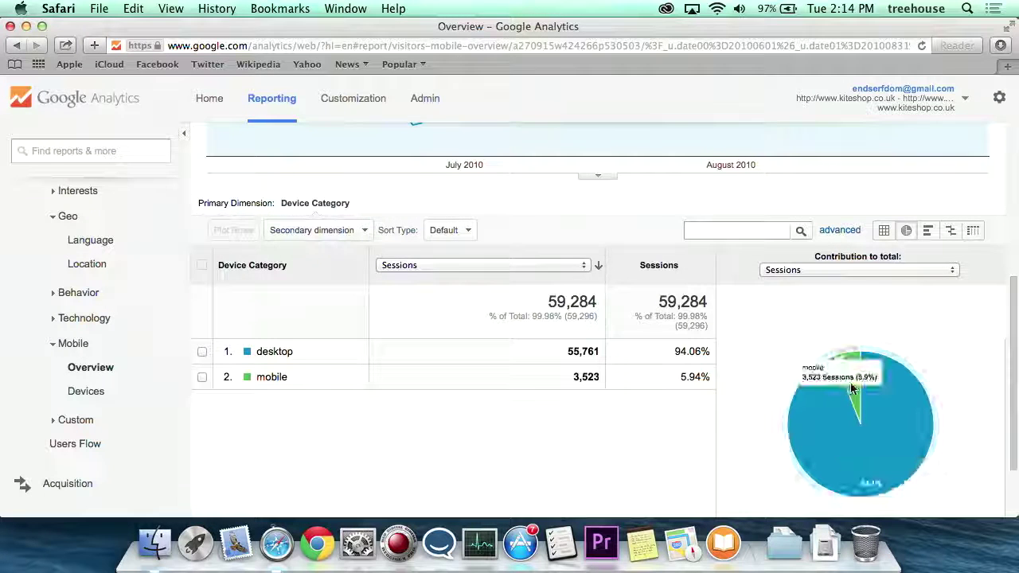